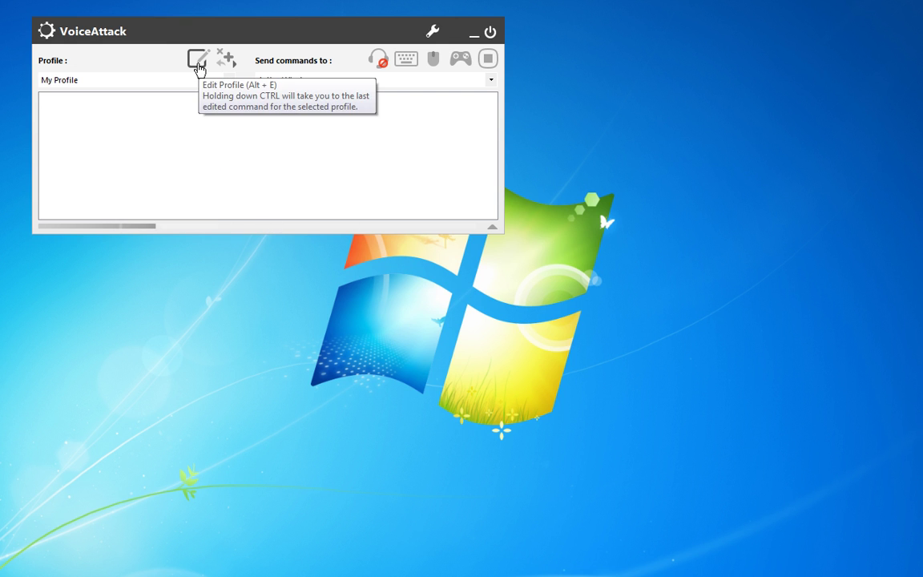
- Open the Edit a Profile window for My Profile to see its 5 commands
click(198, 64)
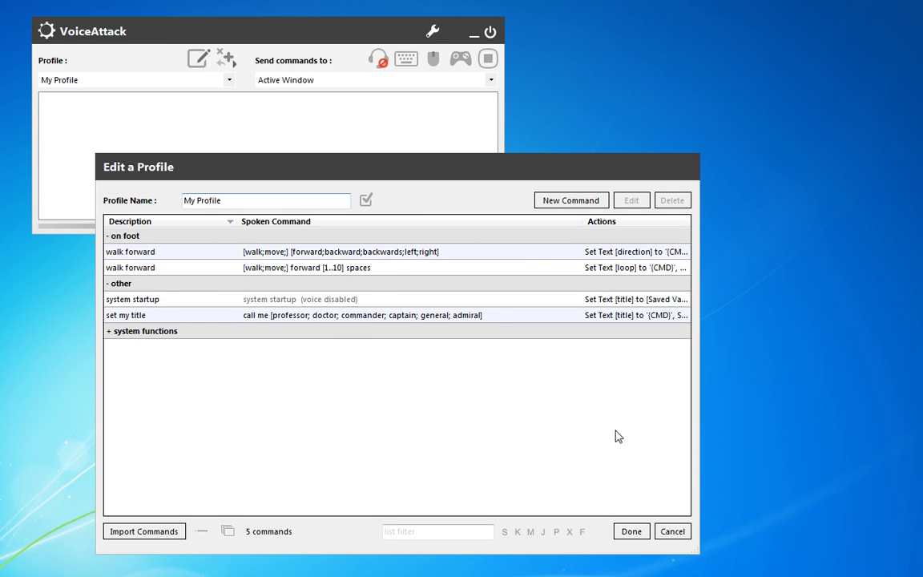
- Create a new command with the phrase 'increase [forward;rear;left;right;top;bottom] shield power by [5;10;…;100] percent'
click(569, 200)
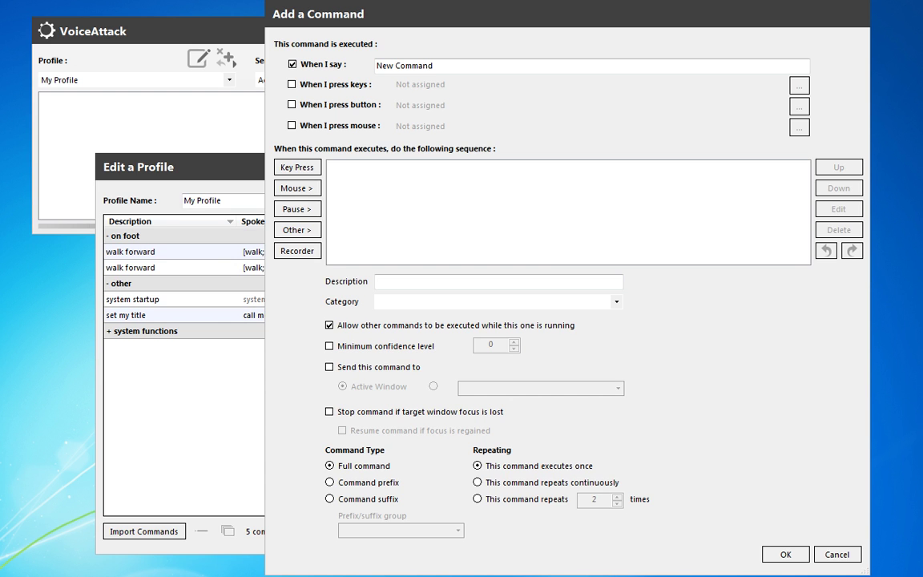
click(439, 64)
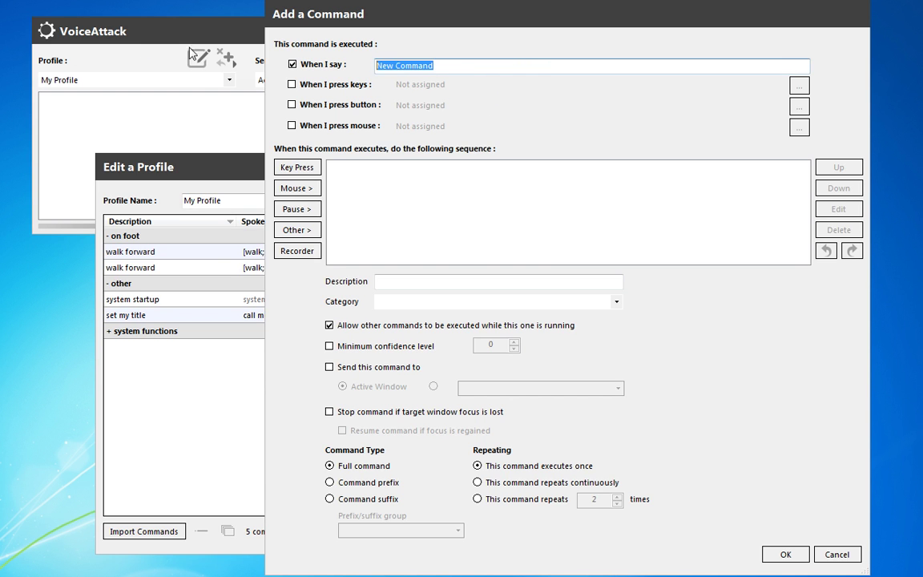
key(ctrl+v)
- Shift the command window left and highlight the direction list, 'shield power' and percent values
drag(456, 51, 391, 52)
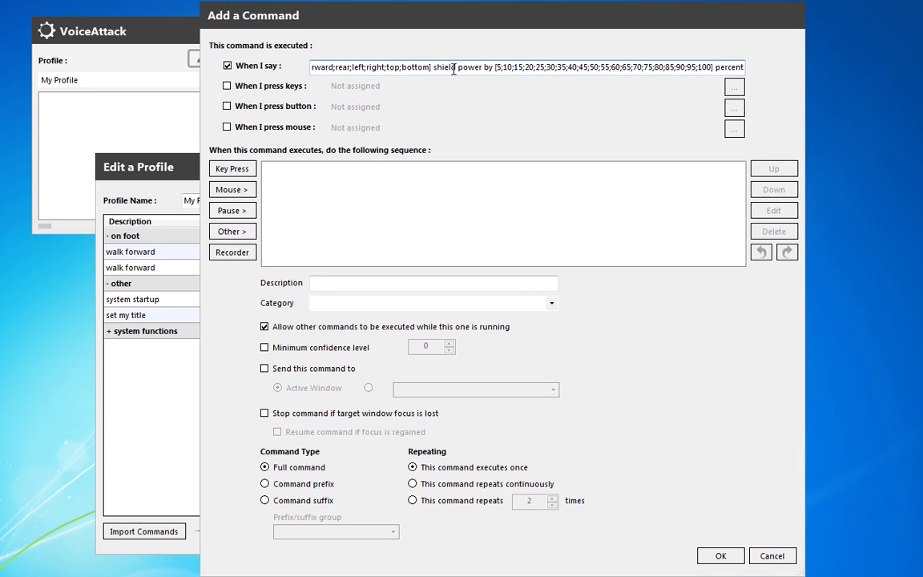
drag(450, 66, 175, 49)
click(311, 67)
drag(345, 66, 476, 69)
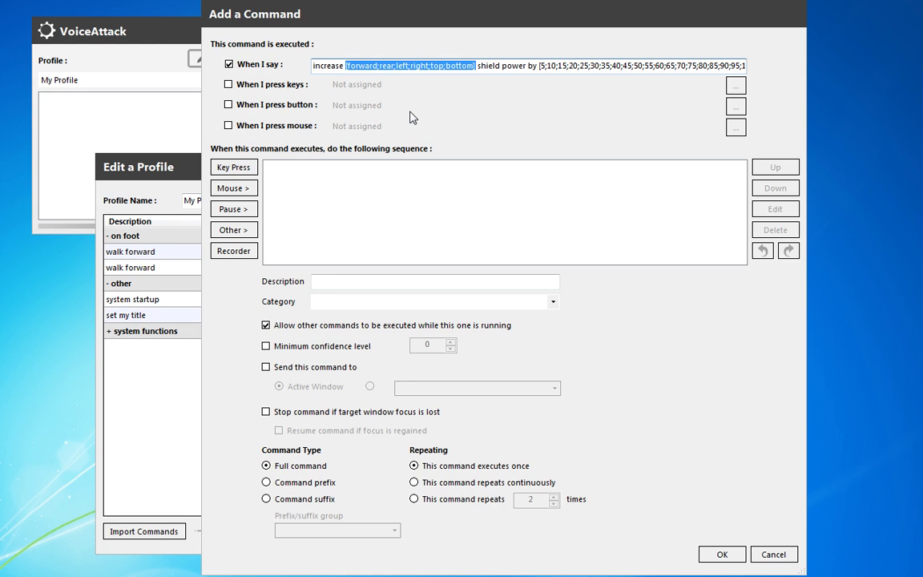
click(489, 64)
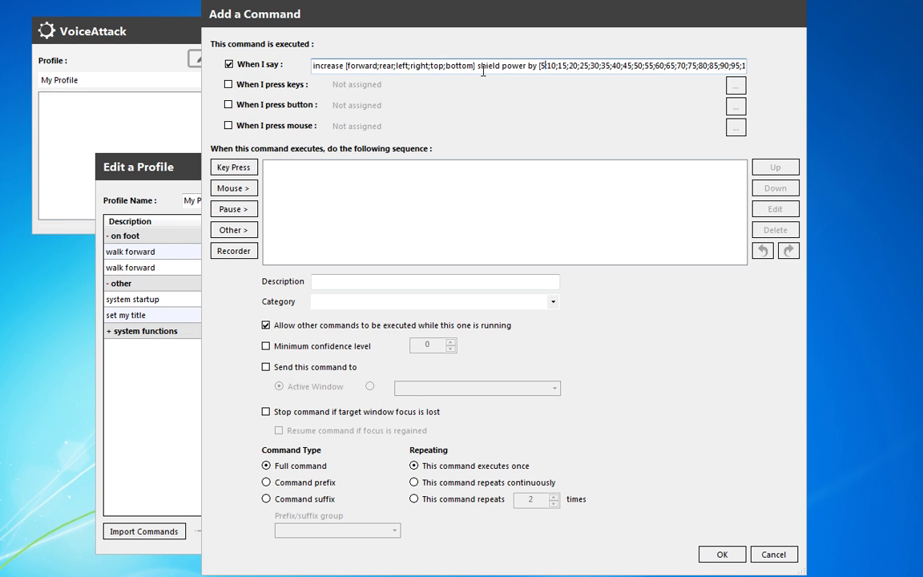
mouse_move(481, 67)
mouse_down()
mouse_move(759, 60)
mouse_move(484, 65)
mouse_move(498, 66)
mouse_up()
click(714, 65)
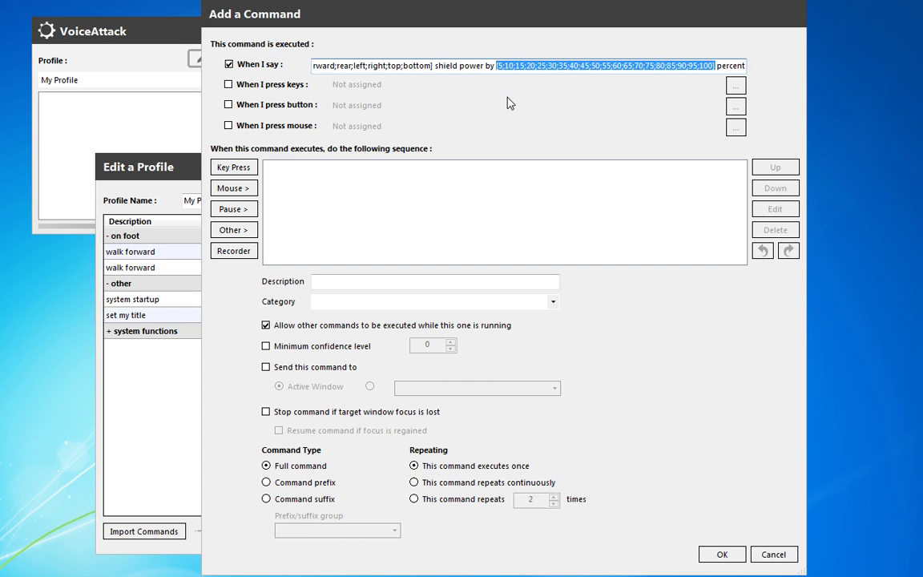
click(612, 67)
click(699, 67)
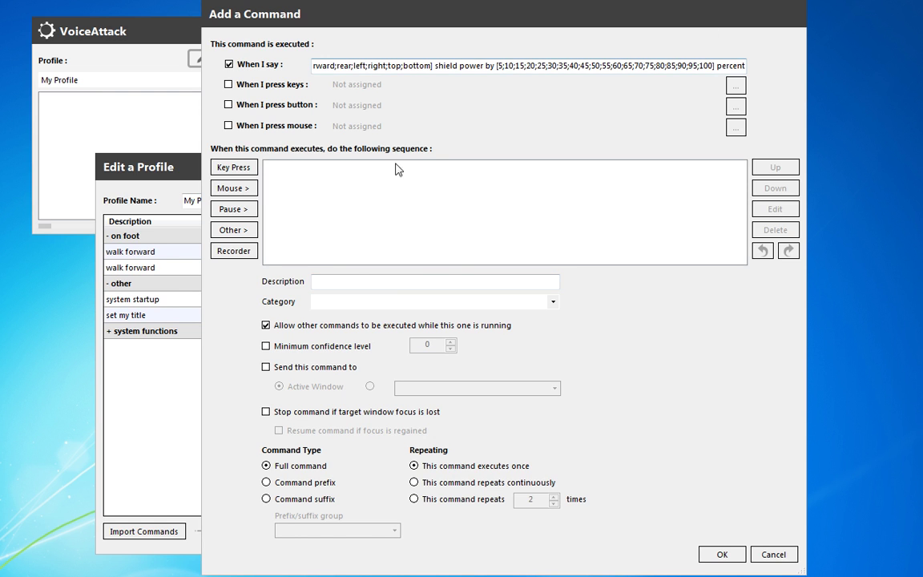
click(238, 237)
- Add a Set a Text Value action setting input_command to {CMD}
mouse_move(340, 294)
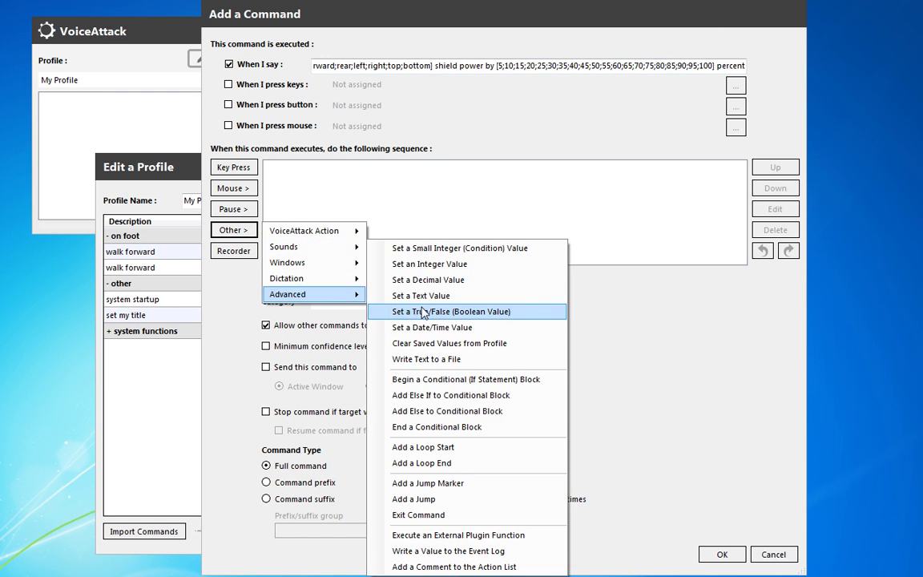
click(451, 298)
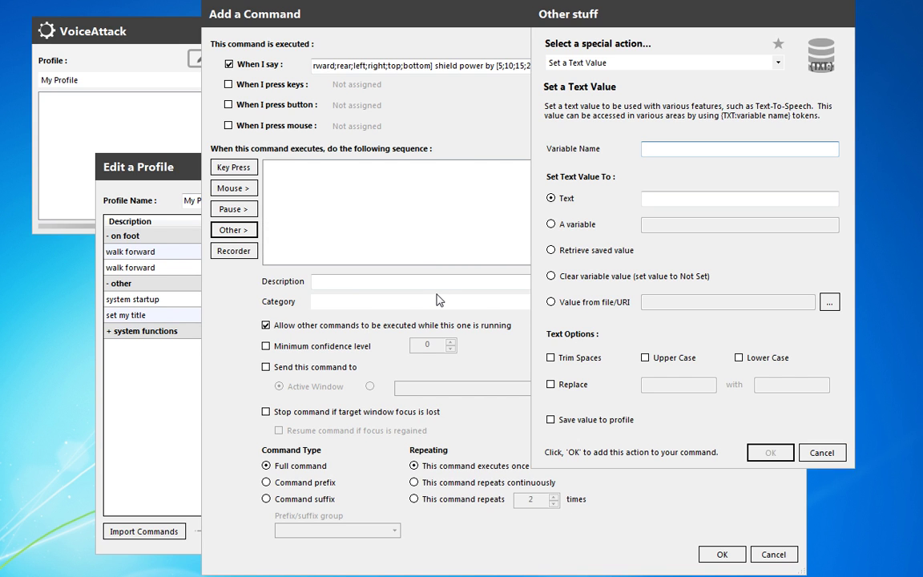
text(inpuyt)
key(BackSpace)
key(BackSpace)
text(t_command)
key(Tab)
key(Tab)
text({)
text(CMG)
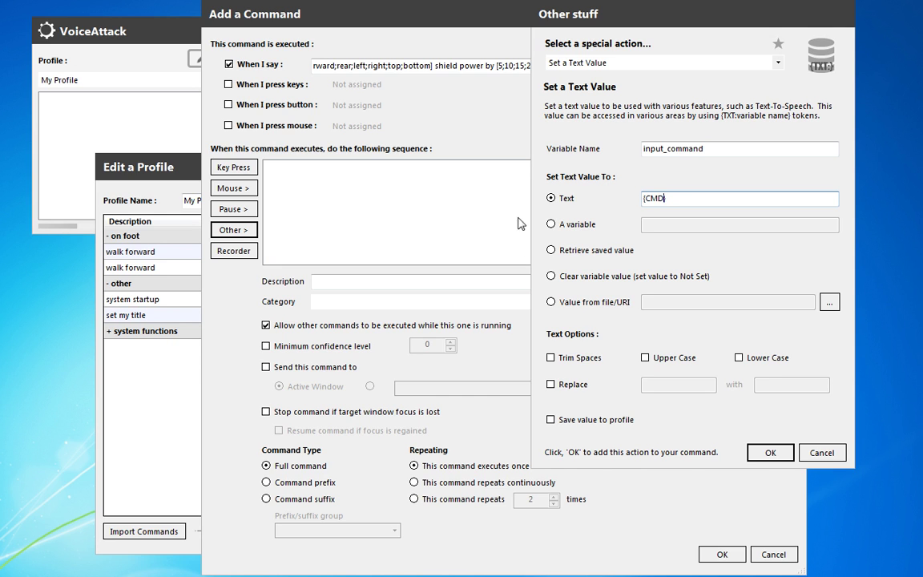
click(770, 452)
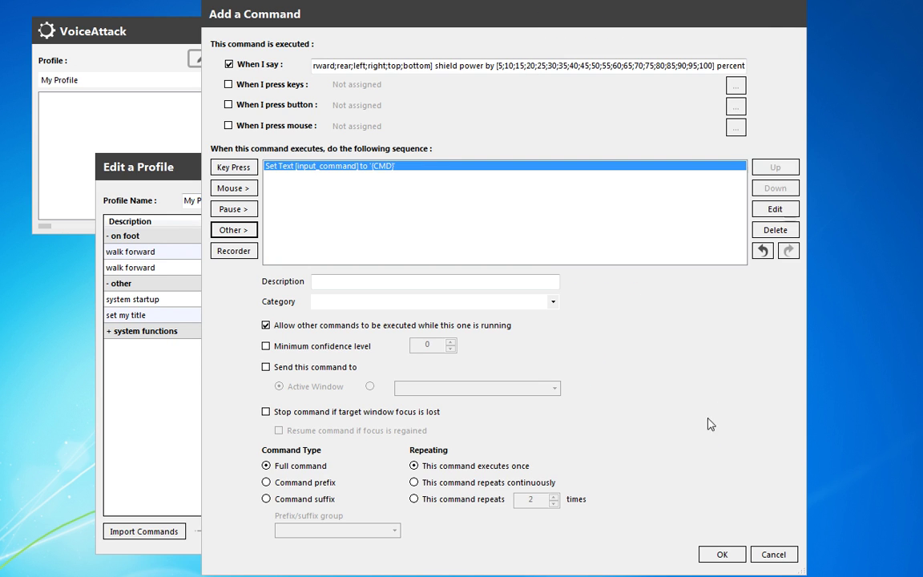
- Duplicate it and change the copy to {TXTREPLACE:input_command:increase:} with Trim Spaces
click(238, 229)
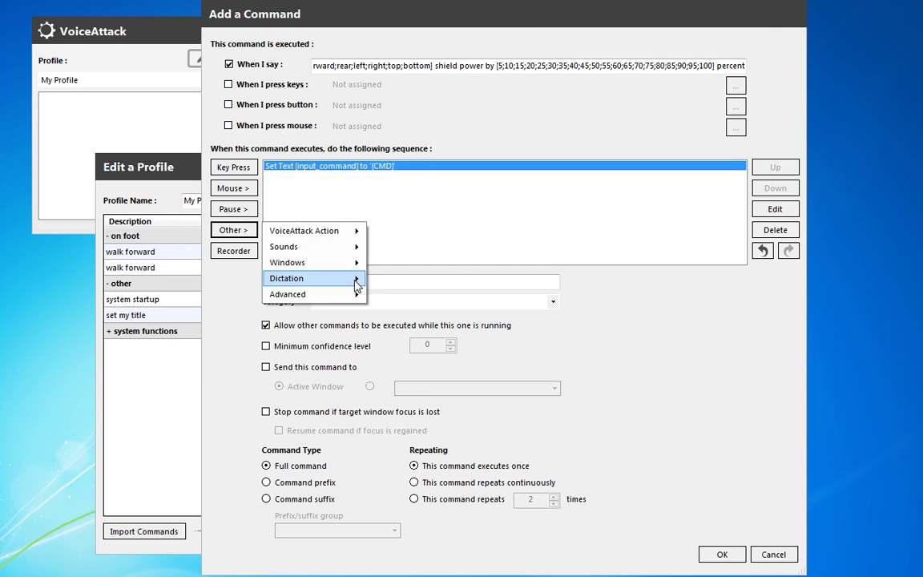
click(398, 168)
right_click(397, 166)
click(454, 230)
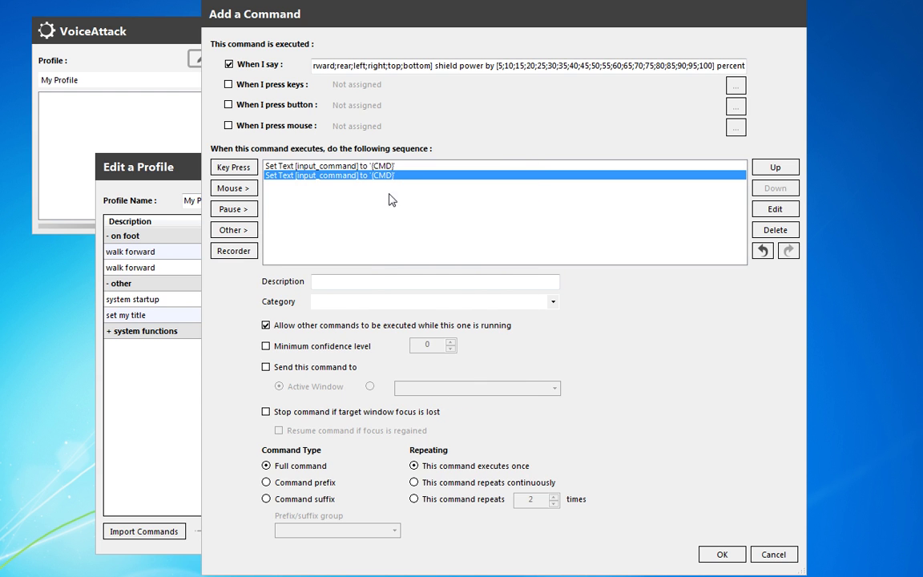
double_click(715, 242)
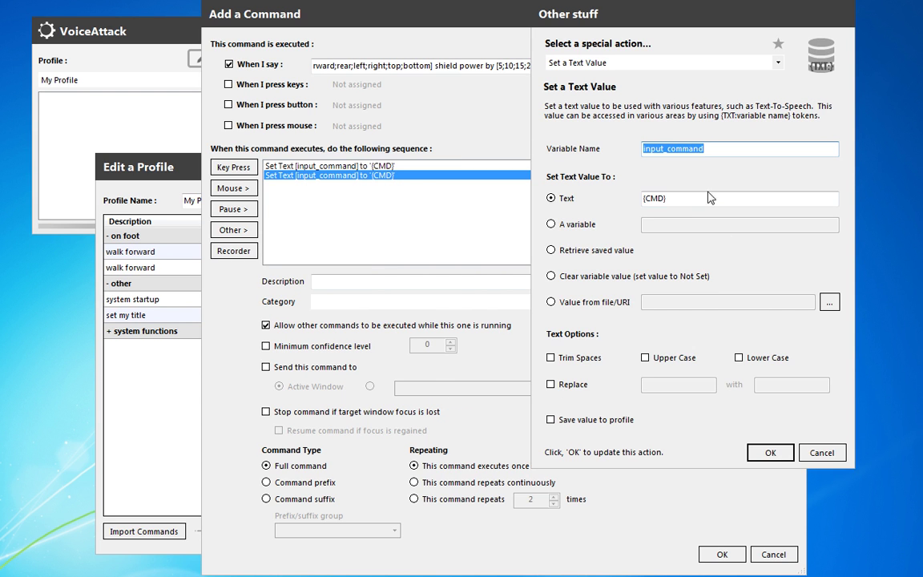
text({)
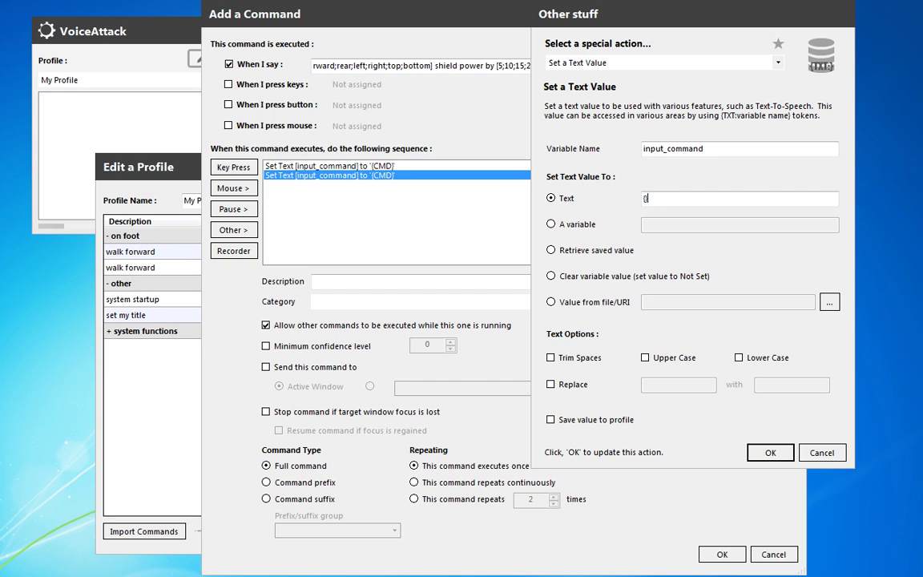
text(TXTREPLACE:L)
key(BackSpace)
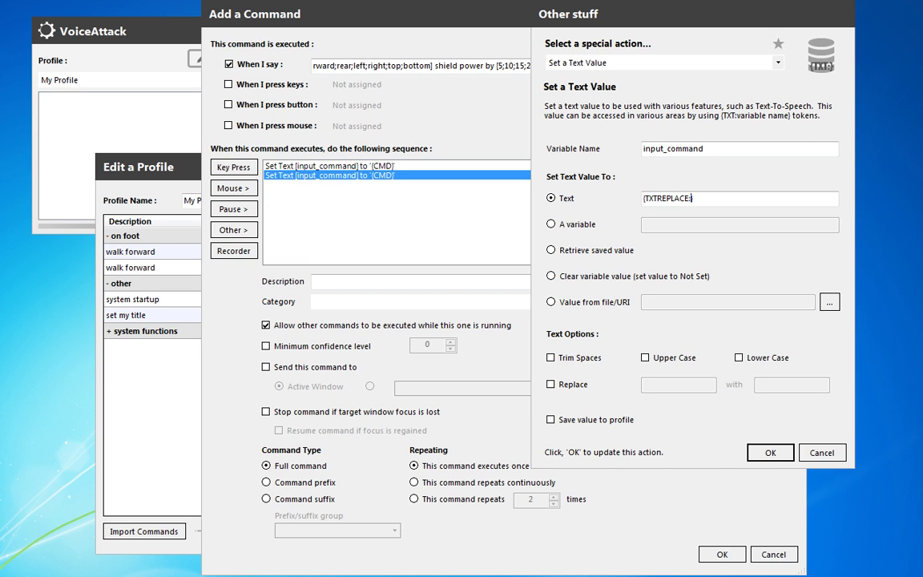
text(input_command;)
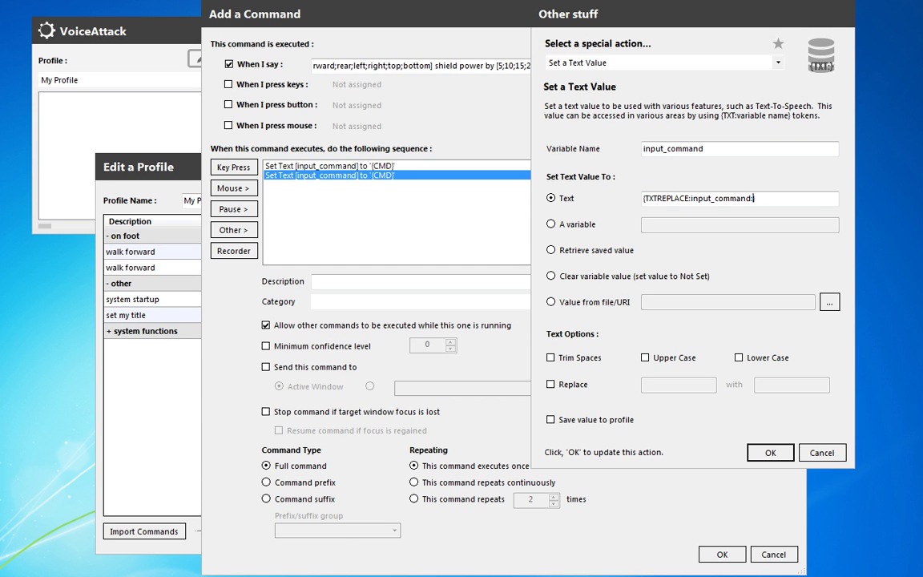
text(increase})
click(550, 357)
- Add a duplicate action that removes 'shield power by' from input_command
click(768, 453)
right_click(458, 178)
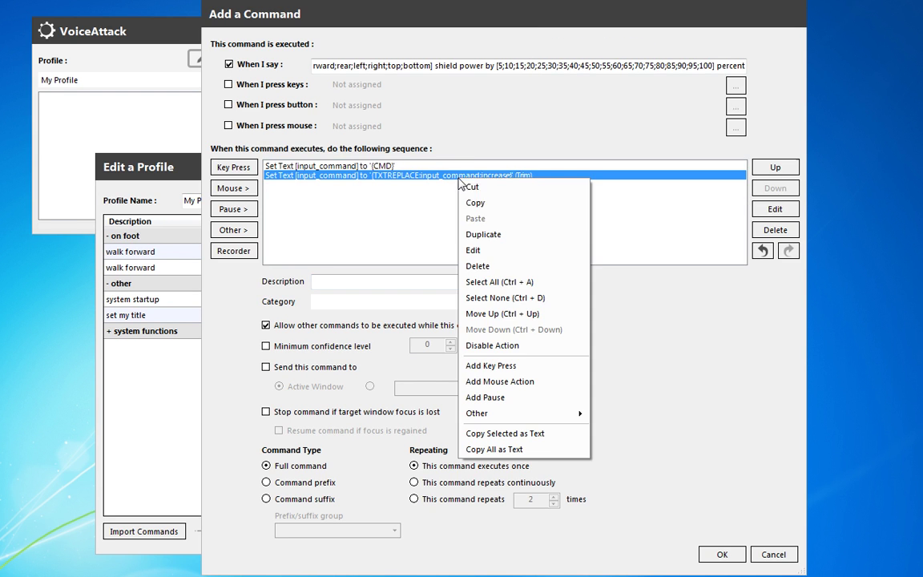
click(510, 233)
double_click(641, 184)
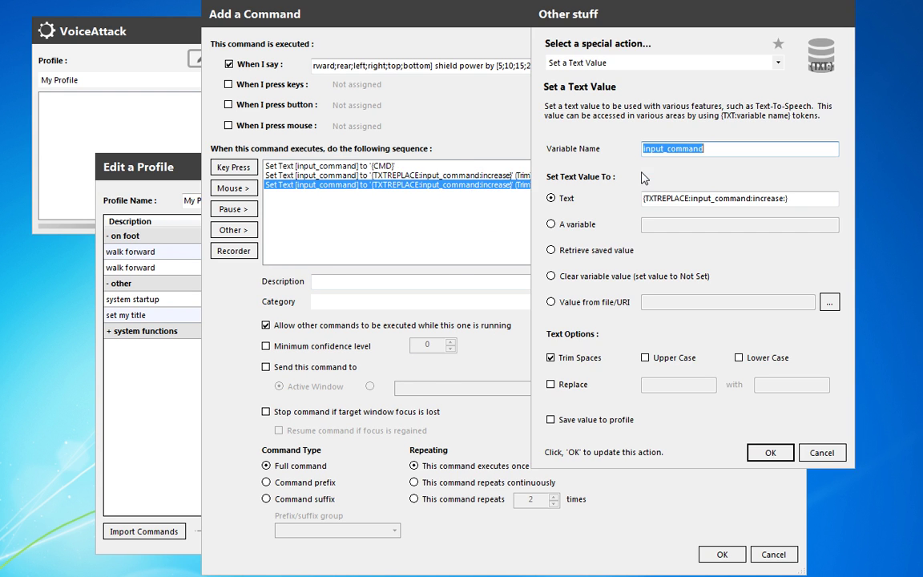
click(747, 198)
key(Delete)
key(Delete)
key(Delete)
key(Delete)
key(Delete)
key(Delete)
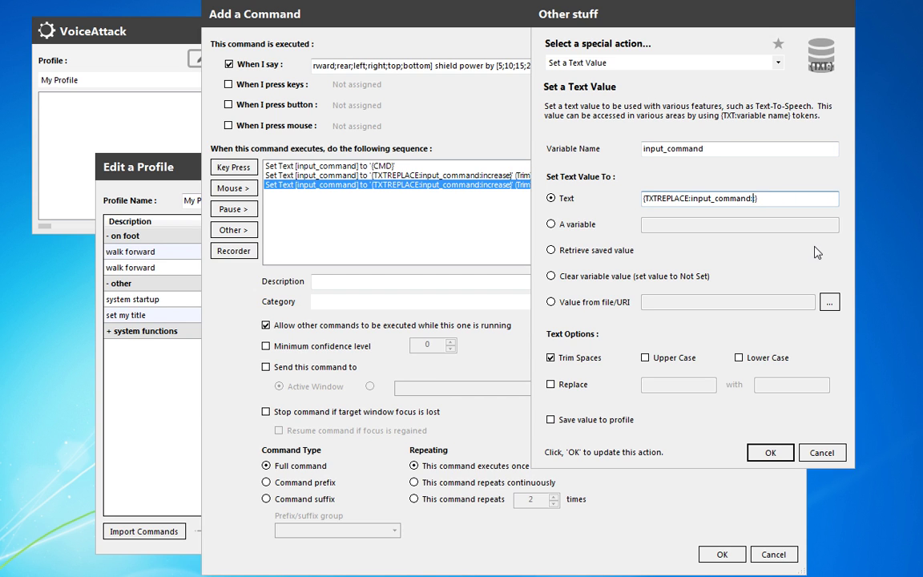
text(hield power by:)
click(753, 456)
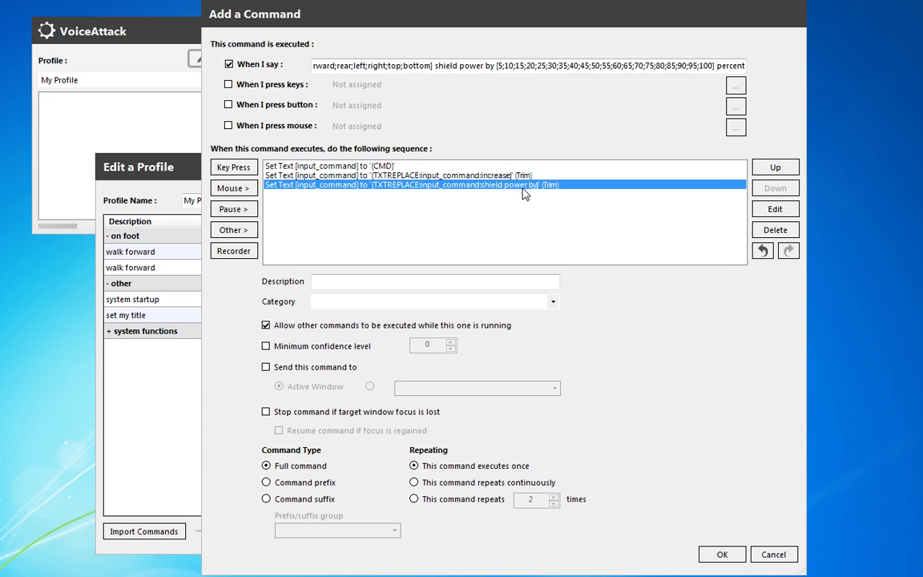
- Add another duplicate that removes 'percent' from input_command, with spaces trimmed
right_click(472, 182)
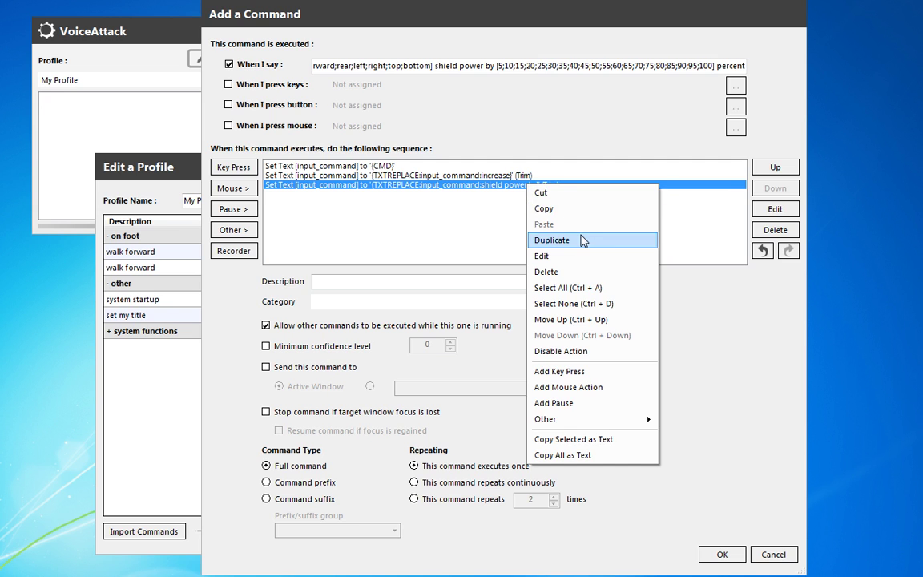
click(476, 237)
double_click(517, 194)
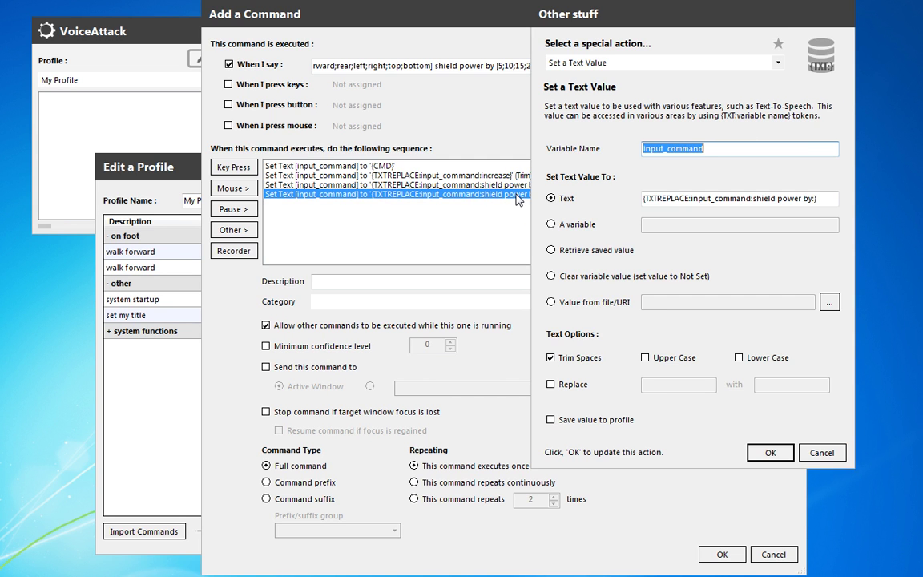
click(813, 198)
key(BackSpace)
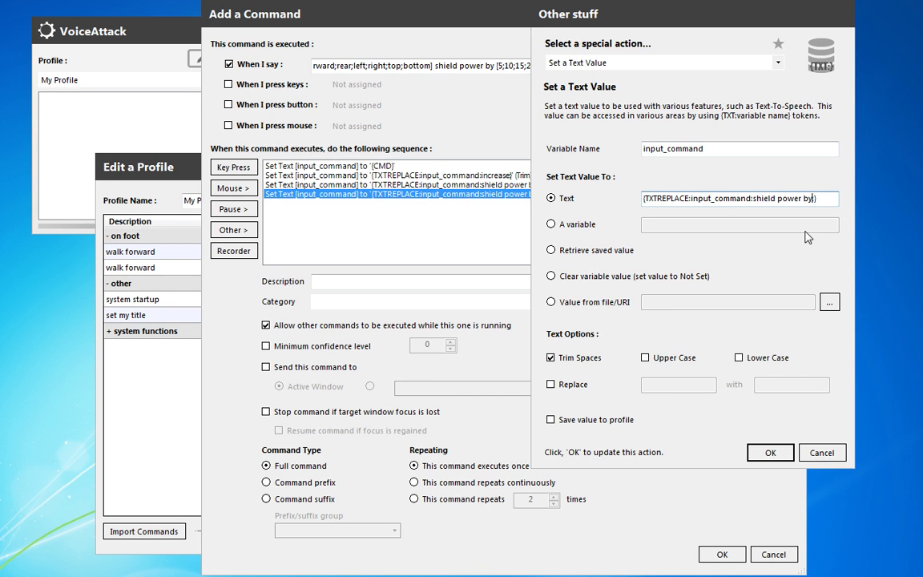
key(BackSpace)
key(BackSpace)
key(BackSpace)
key(BackSpace)
key(BackSpace)
key(BackSpace)
text(percent:)
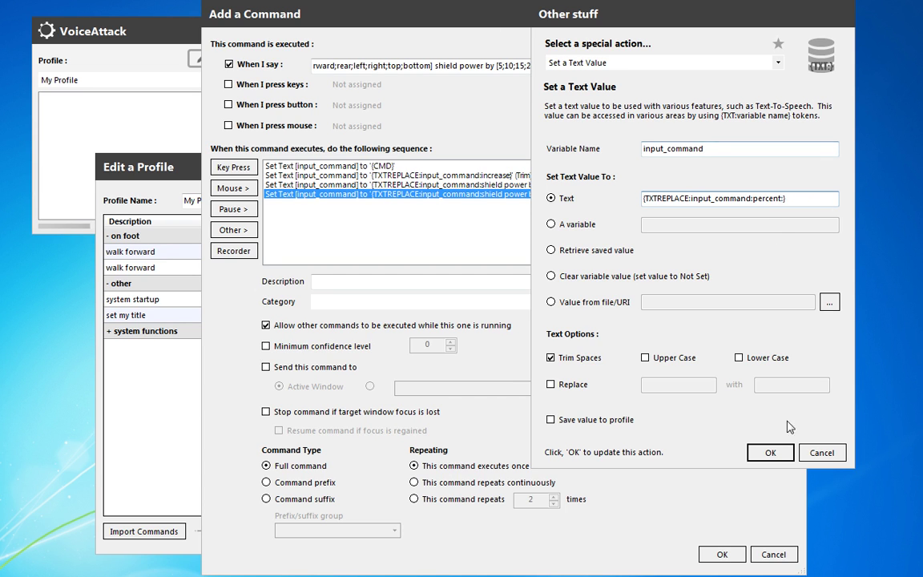
click(770, 453)
- Copy the whole spoken phrase into Notepad
drag(427, 65, 266, 64)
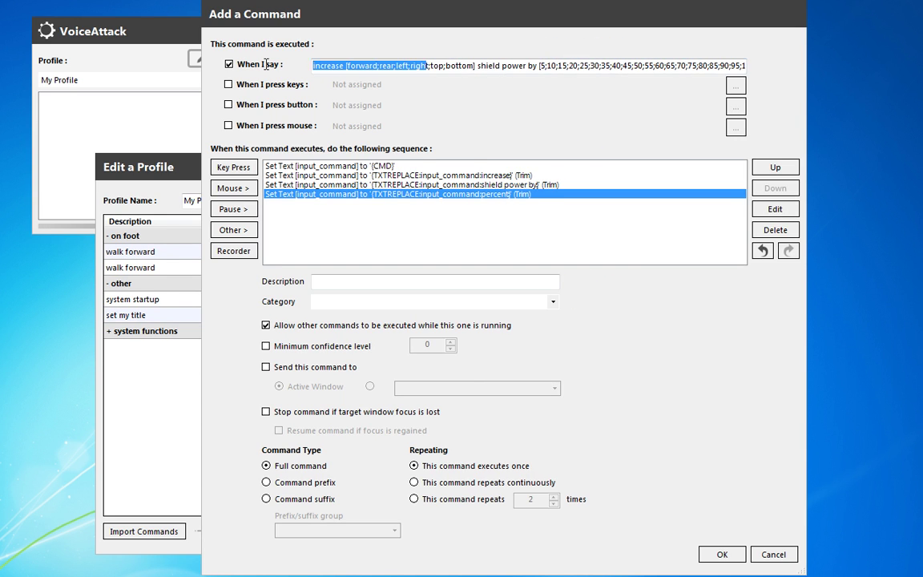
key(Left)
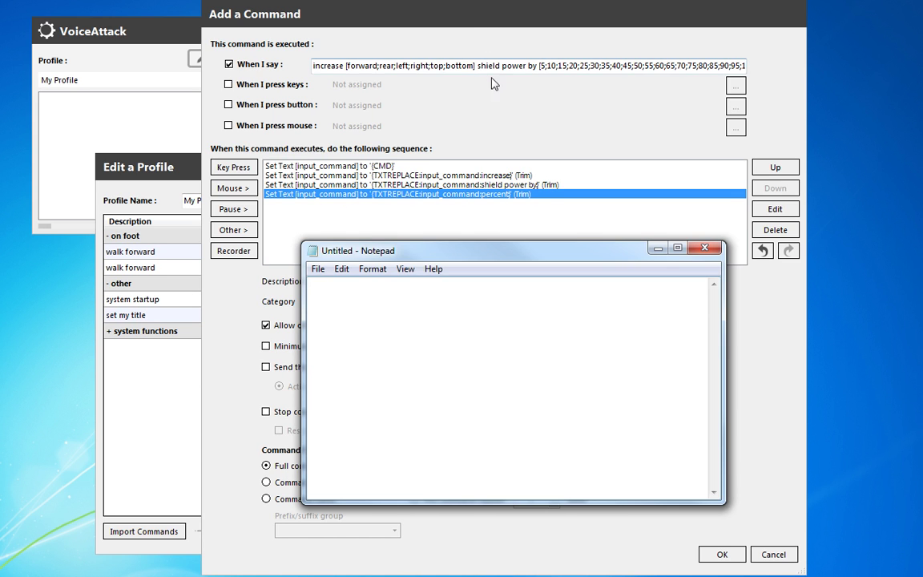
triple_click(449, 65)
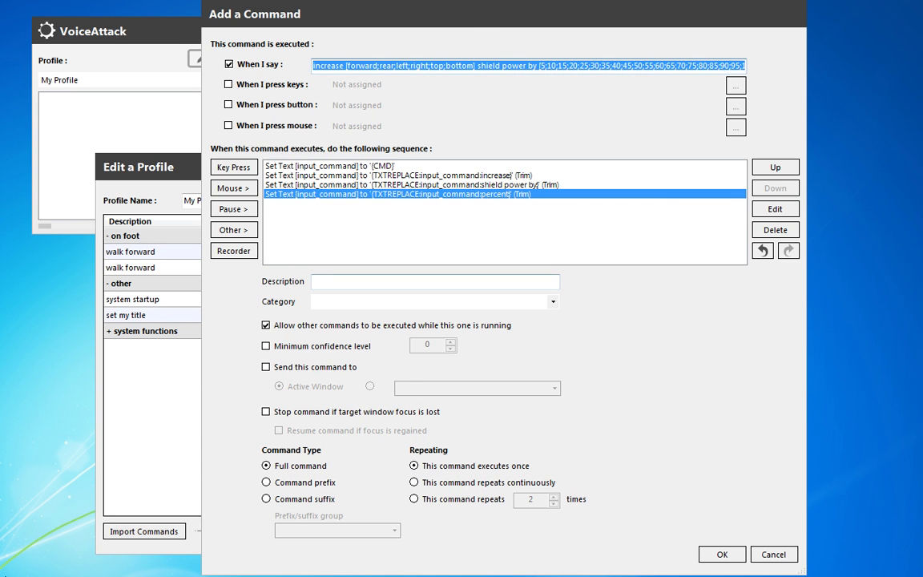
key(ctrl+c)
key(alt+Tab)
key(ctrl+v)
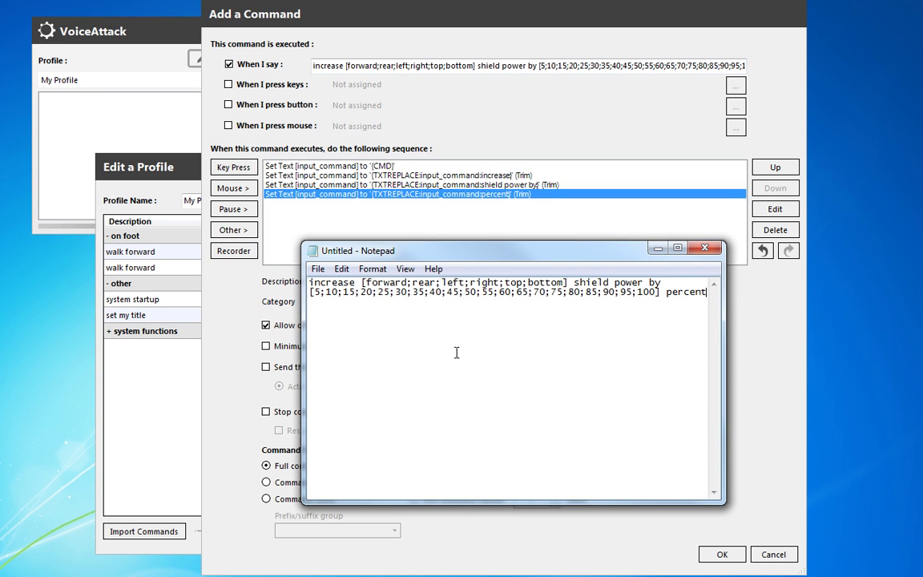
- Delete 'increase', 'shield power by' and 'percent' from the Notepad copy
double_click(330, 282)
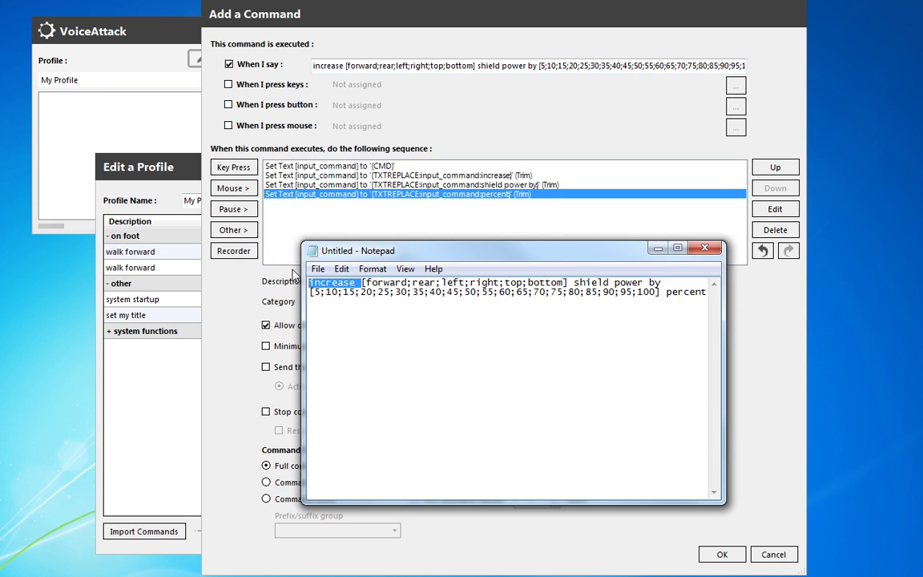
key(Delete)
drag(615, 282, 511, 282)
text(])
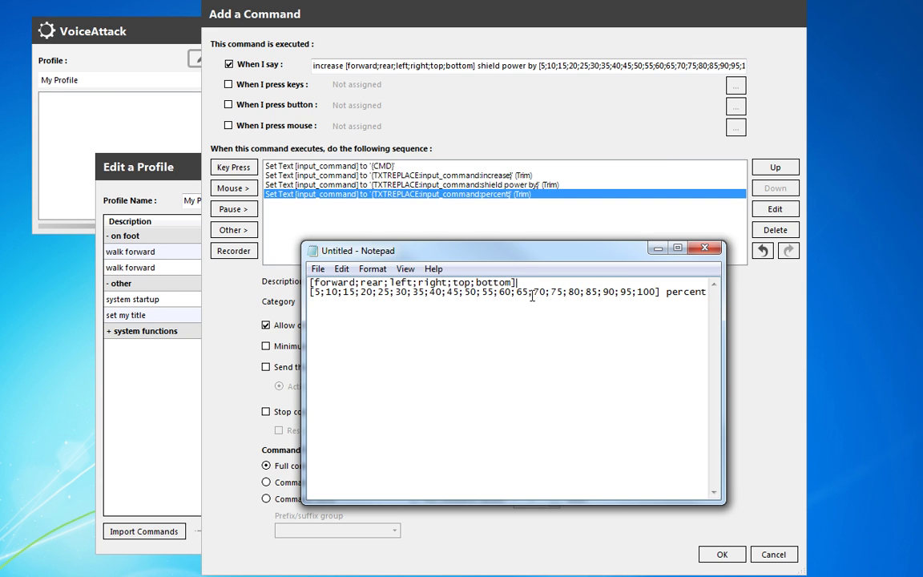
drag(663, 292, 709, 293)
key(Delete)
- Highlight the direction and percentage lists, then move Notepad to the left edge
drag(519, 282, 240, 245)
drag(519, 282, 355, 273)
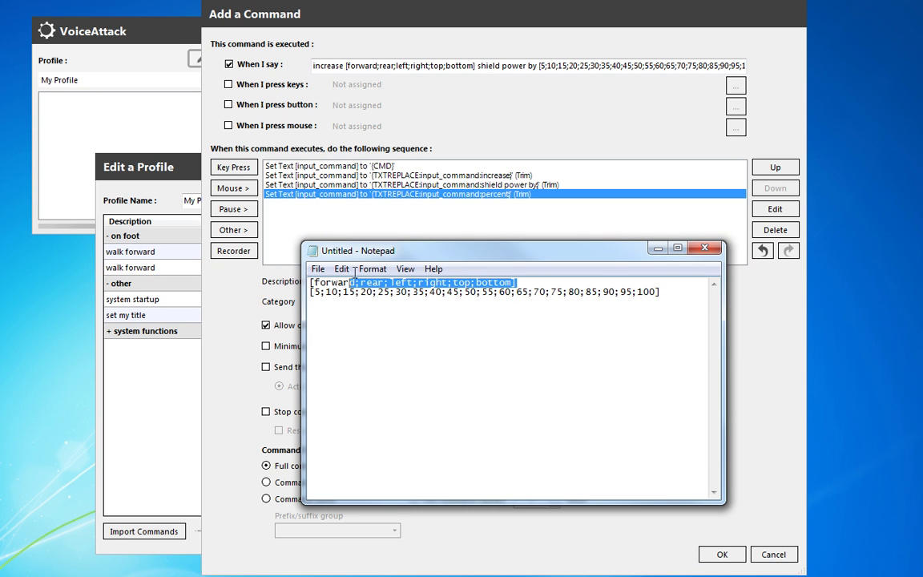
click(356, 293)
key(Home)
key(shift+End)
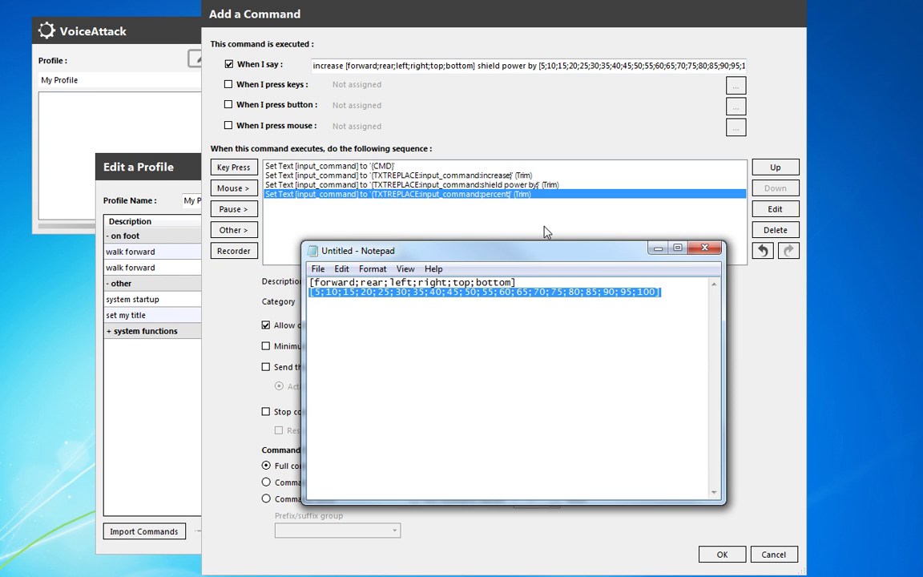
drag(548, 251, 283, 282)
click(410, 212)
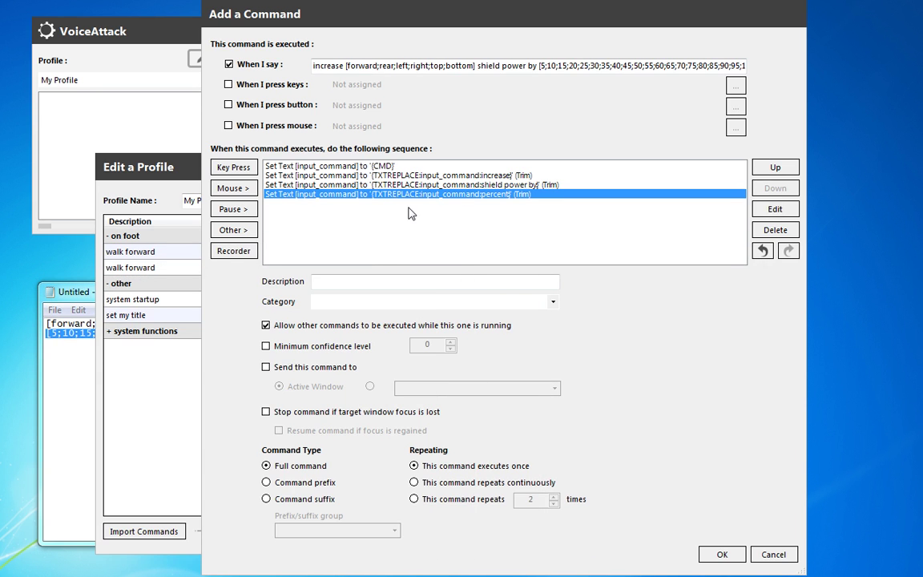
click(232, 230)
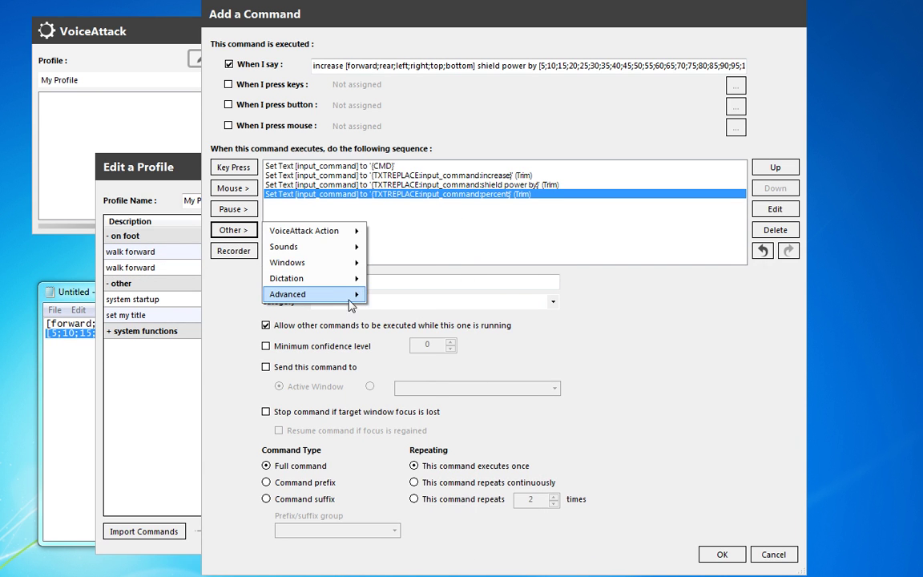
mouse_move(350, 298)
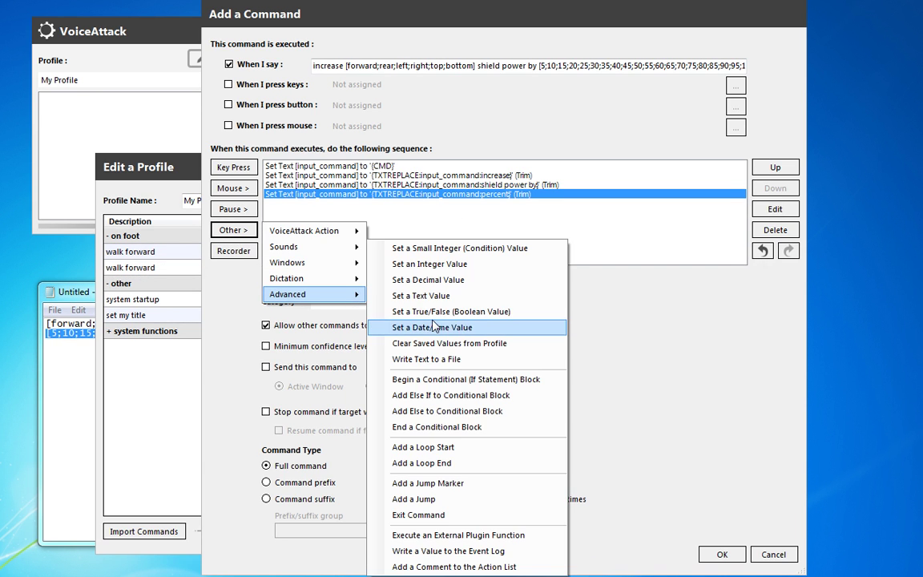
click(484, 552)
click(630, 160)
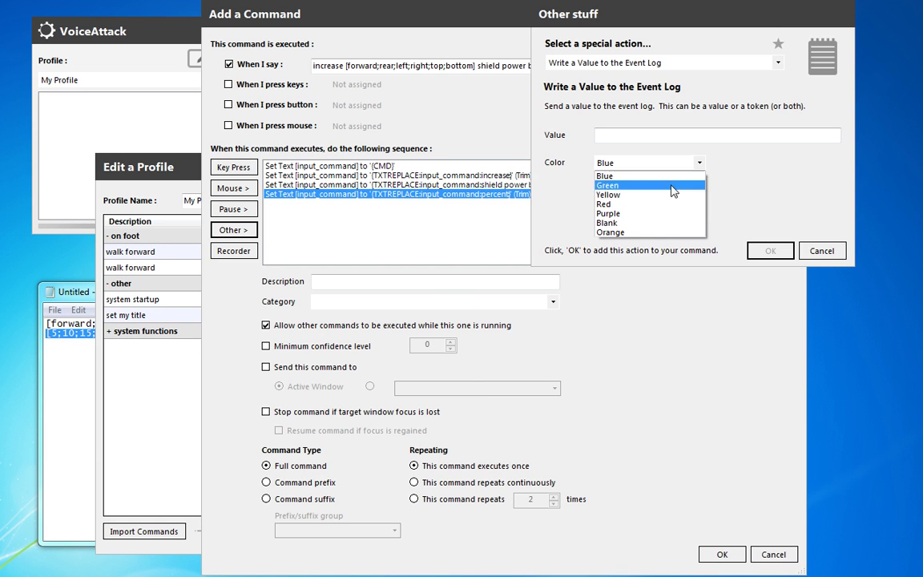
click(617, 204)
click(619, 136)
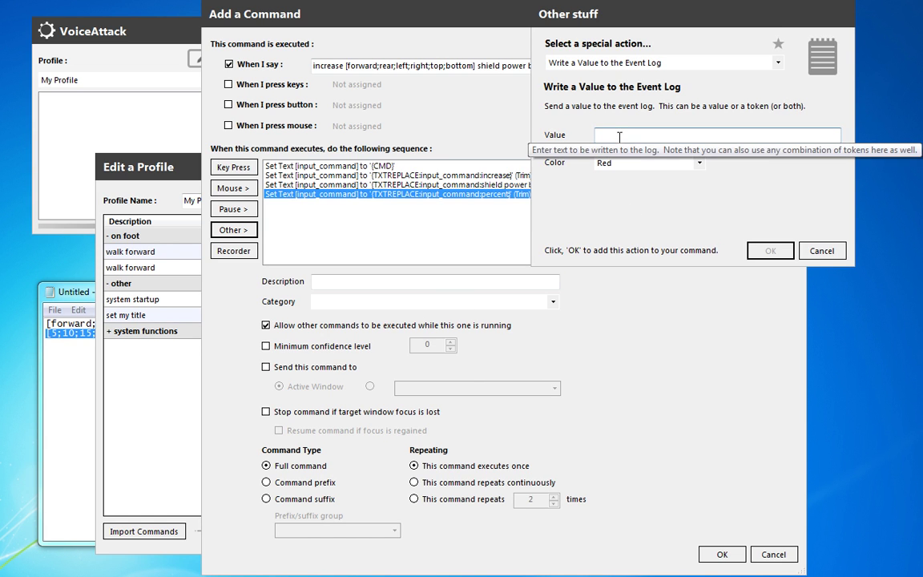
text(direction: {)
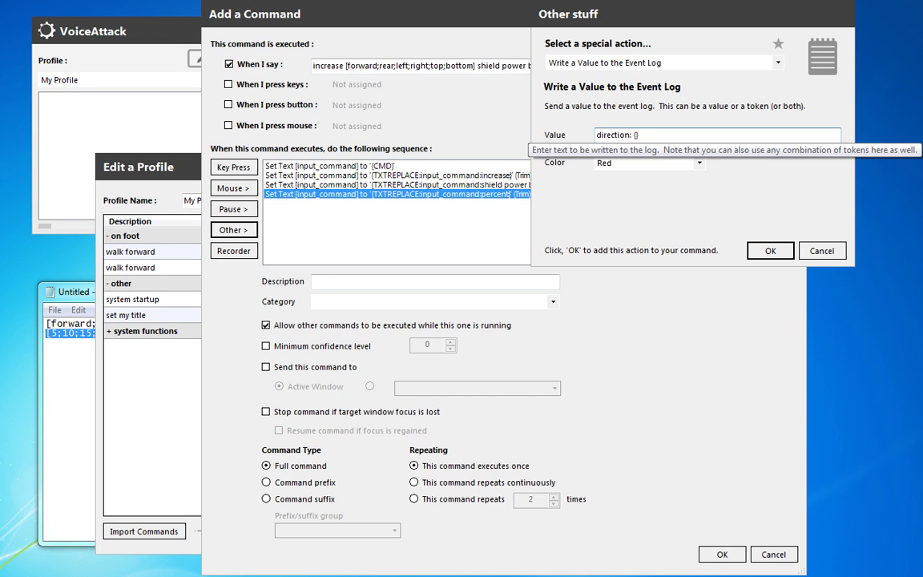
click(821, 250)
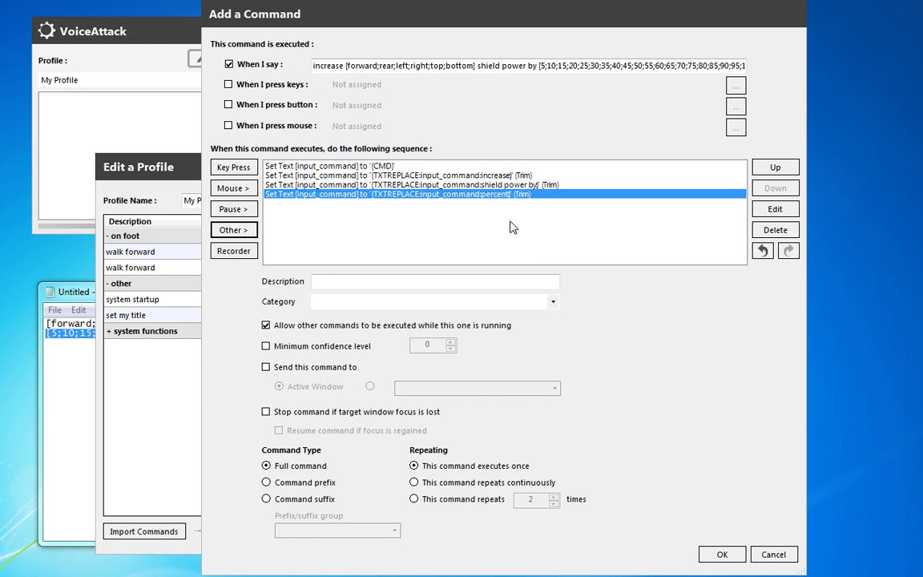
- Add a Set a Text Value action: direction = {TXTALPHA:input_command}, with Trim Spaces
click(234, 230)
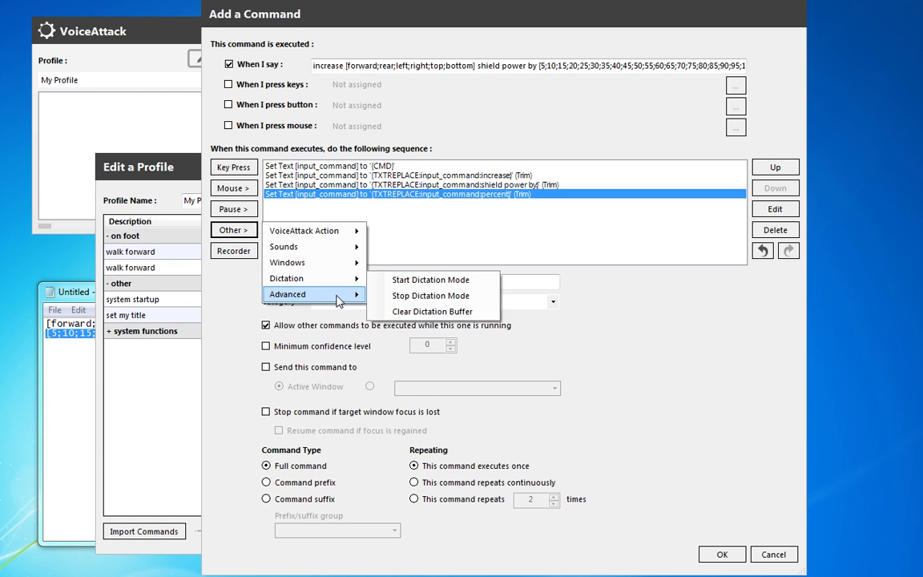
mouse_move(338, 299)
click(473, 296)
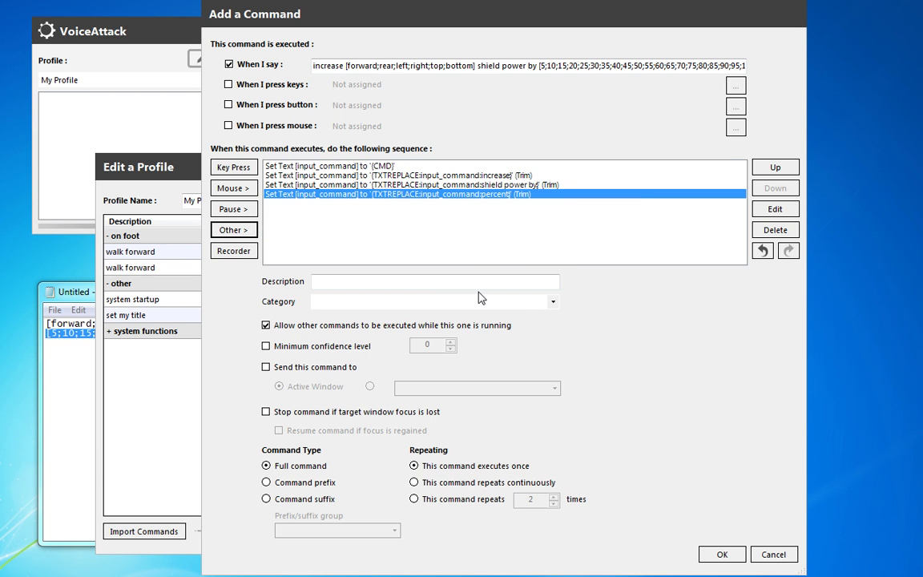
text(direction)
key(Tab)
text(0)
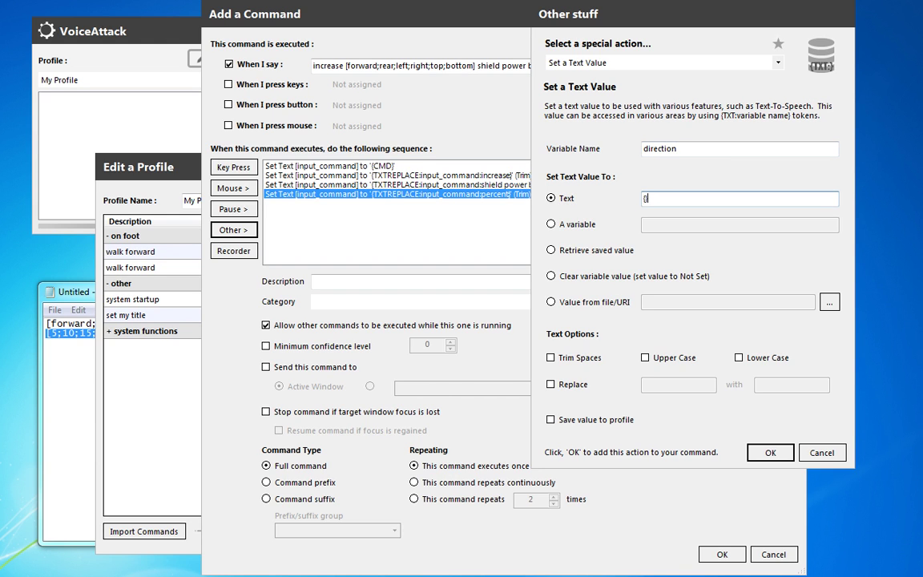
text(TXTALPHA})
key(BackSpace)
text(:inpout)
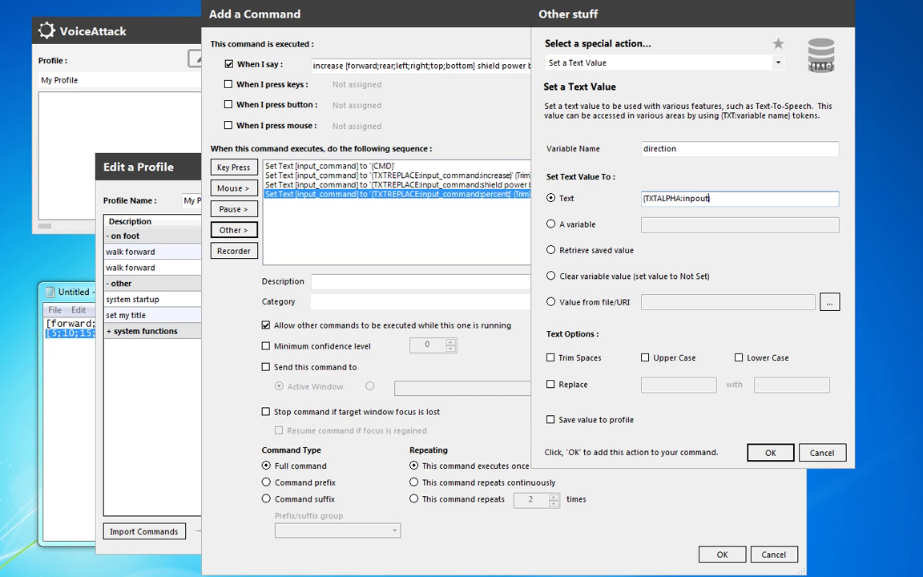
key(BackSpace)
key(BackSpace)
key(BackSpace)
text(ut_command)
click(550, 357)
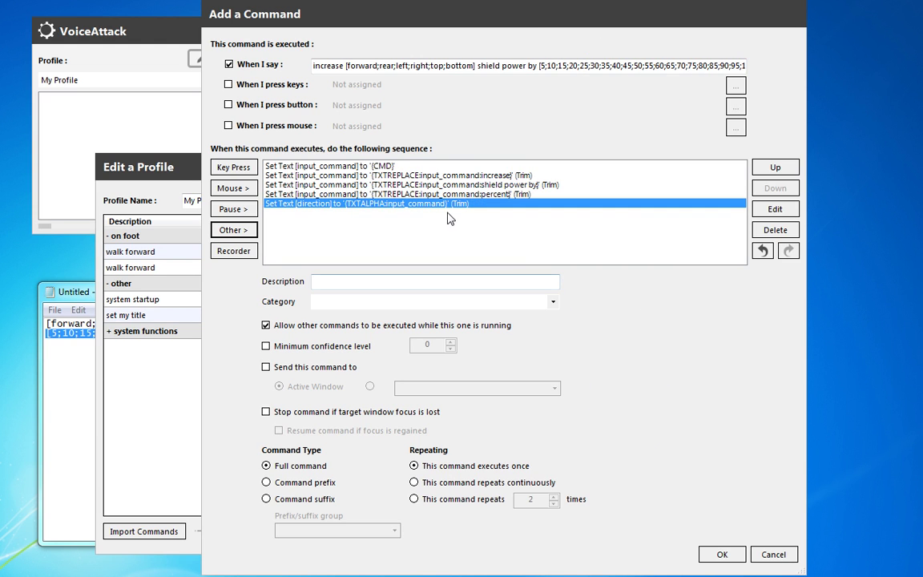
- Dismiss the direction action's options and begin a Set an Integer Value action
right_click(444, 206)
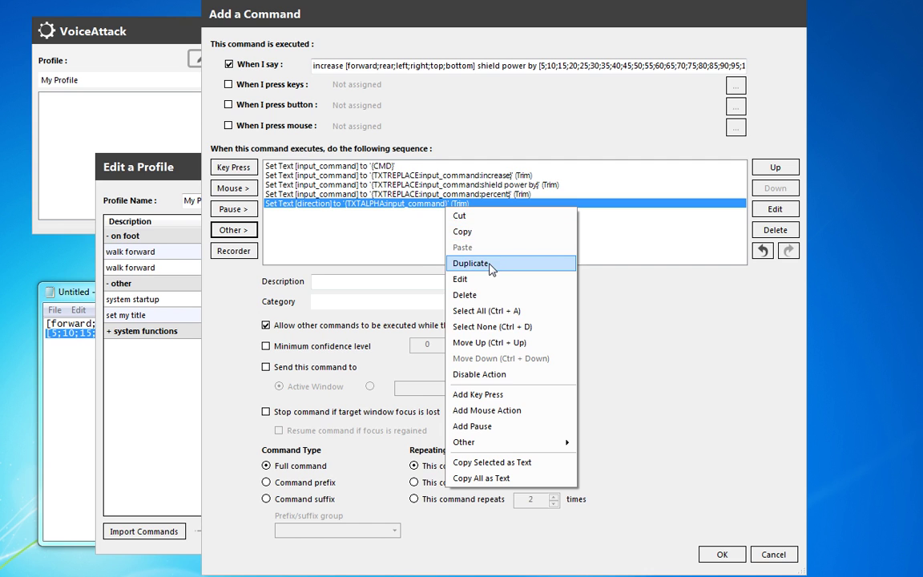
click(244, 230)
click(244, 230)
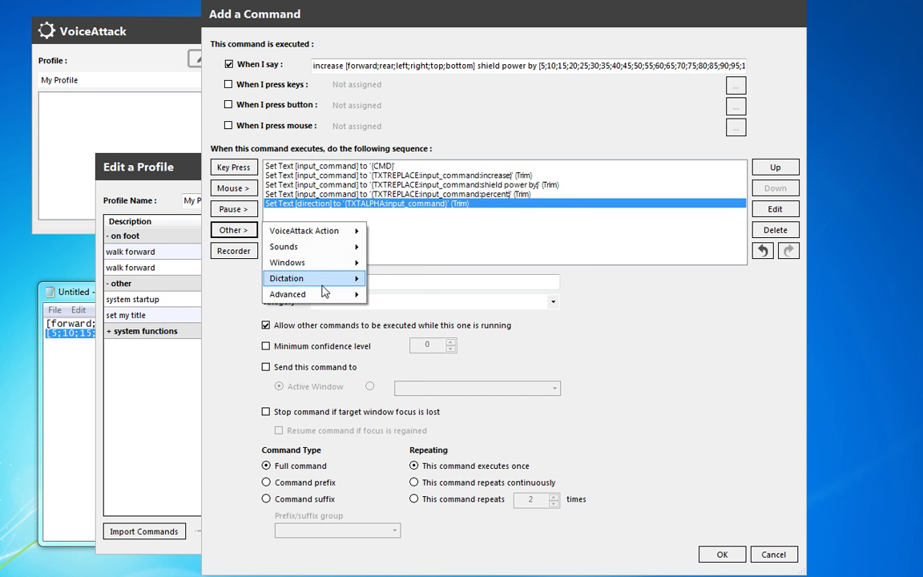
mouse_move(320, 294)
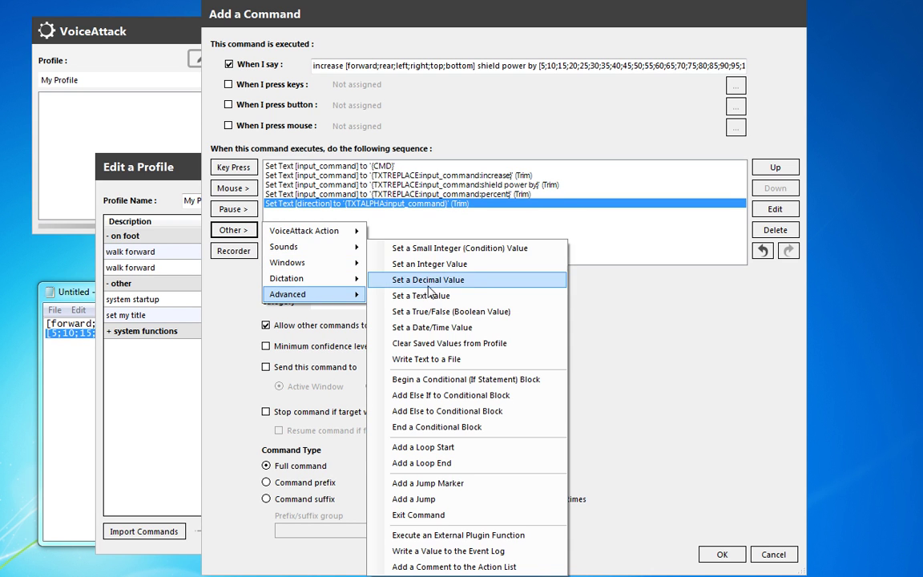
click(498, 265)
- Fill in loop from {TXTNUM:input_command} divided by 5, then cancel without adding it
text(loop)
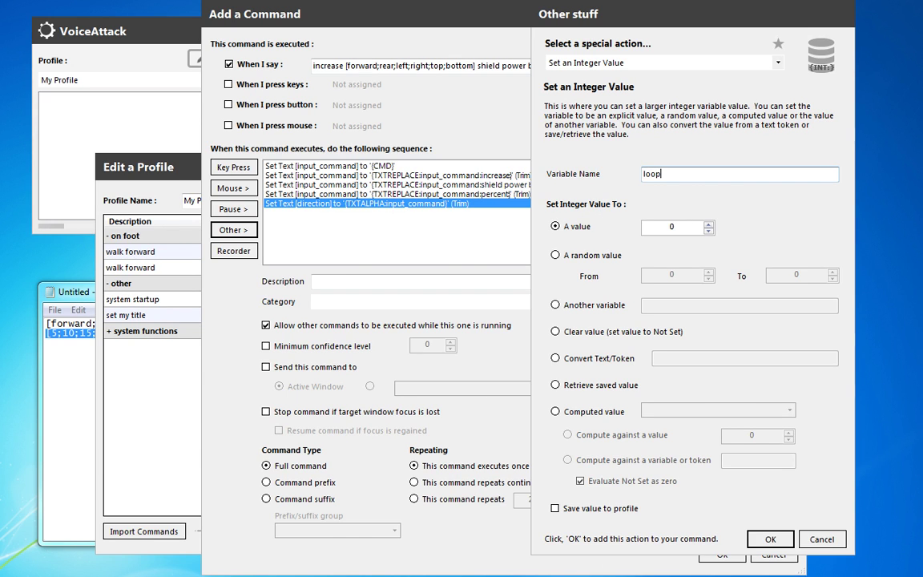
key(Tab)
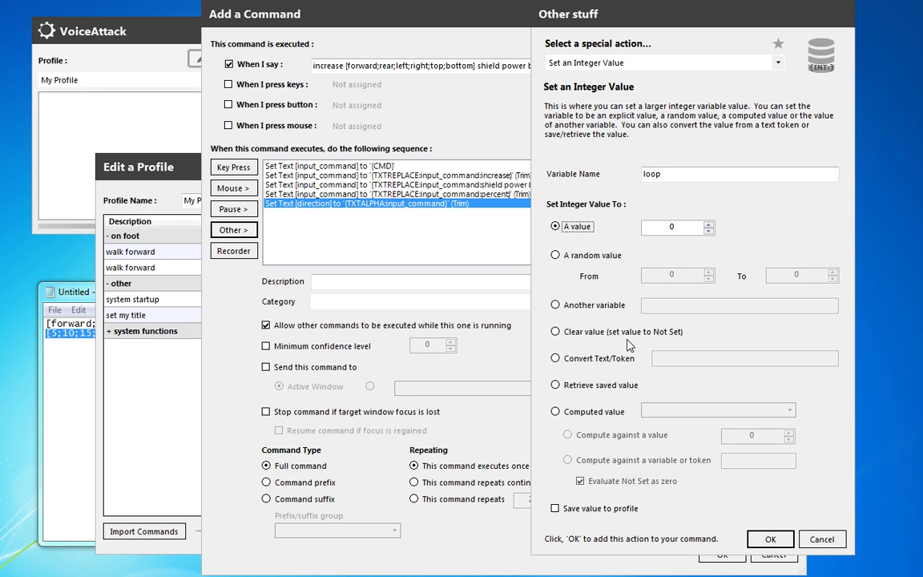
click(555, 305)
text({)
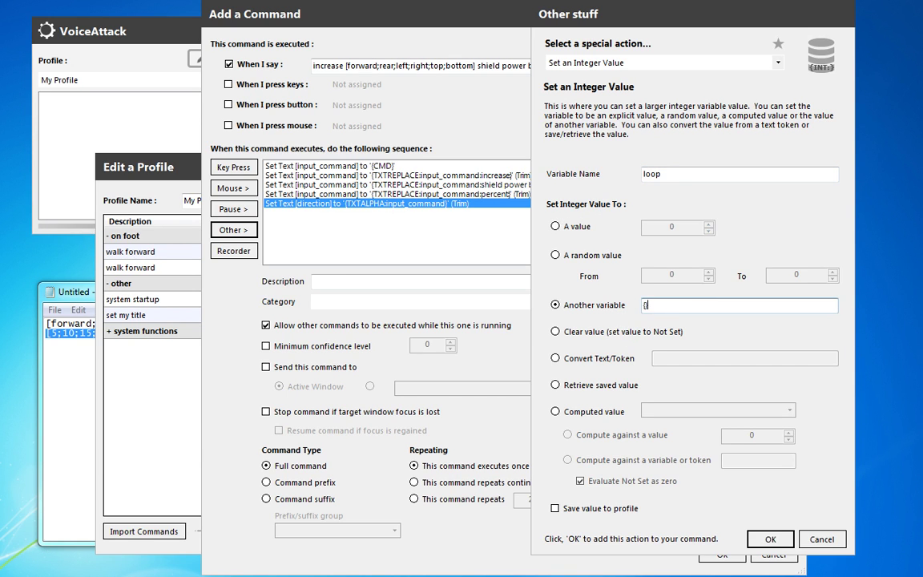
text(TXT:)
text(UM)
text(:)
text(input_command)
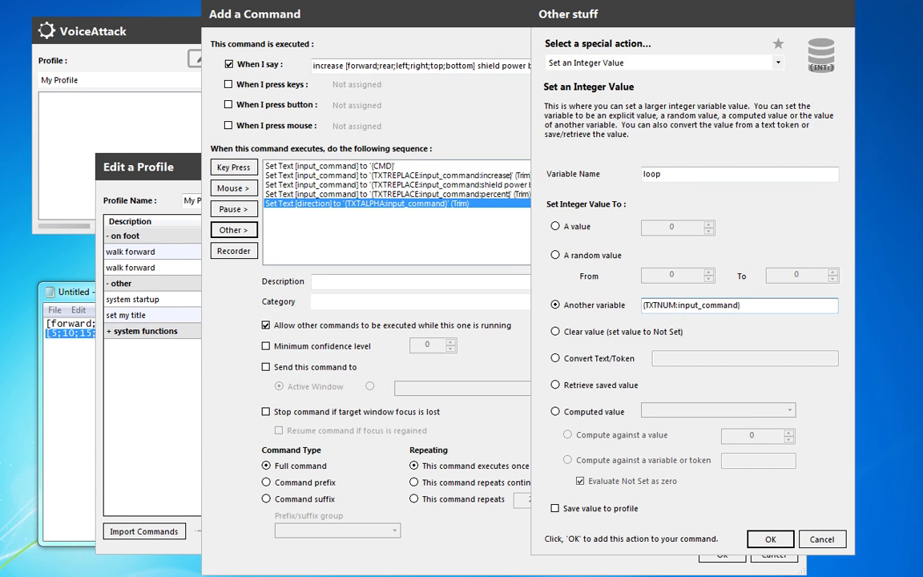
click(556, 411)
click(727, 410)
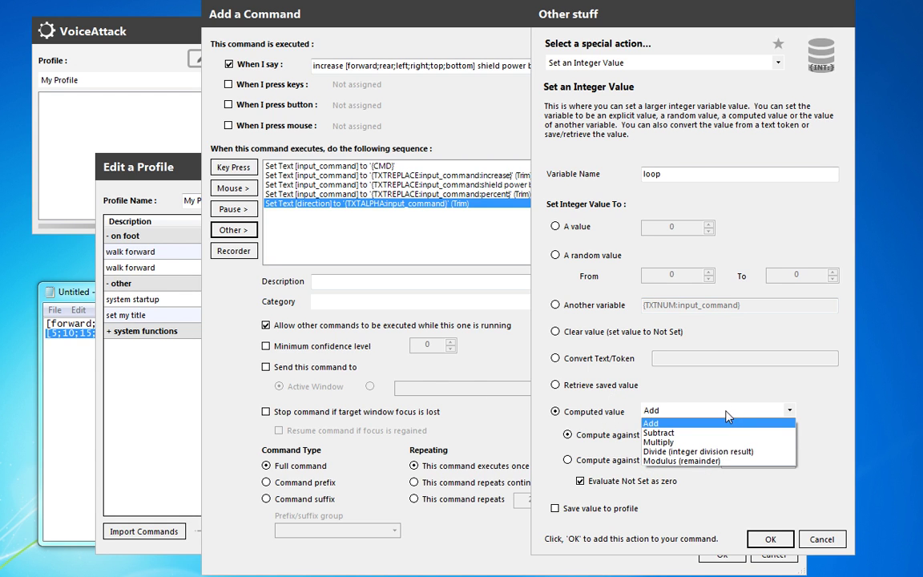
click(697, 451)
click(754, 435)
key(BackSpace)
text(5)
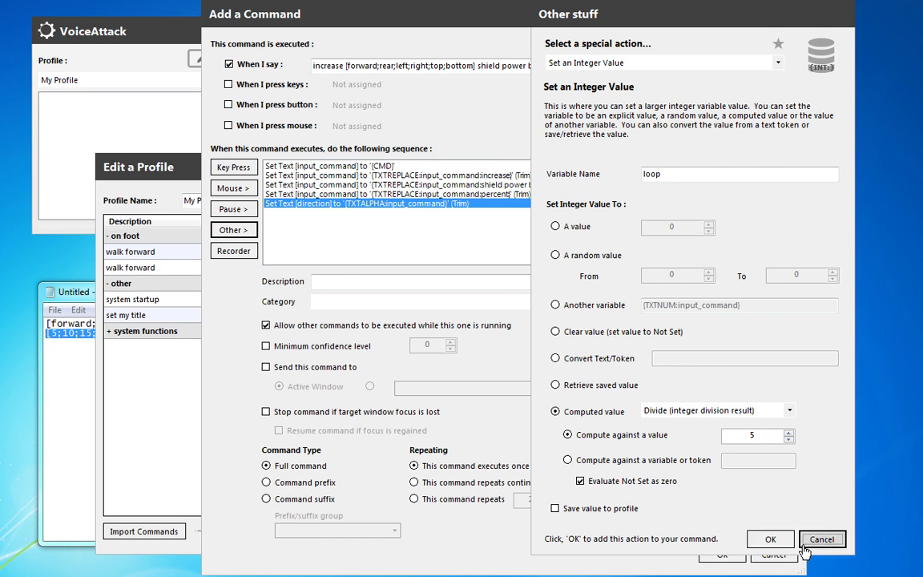
key(Return)
click(233, 230)
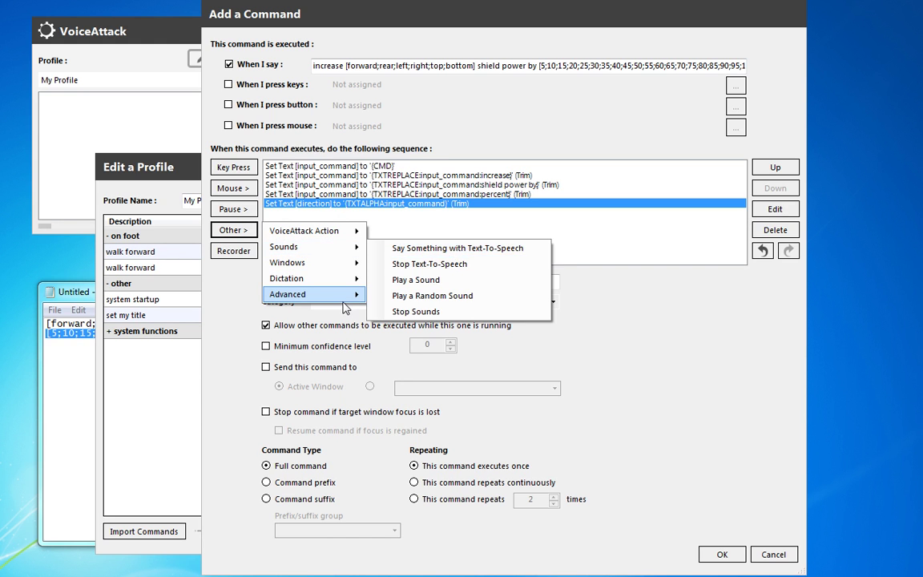
- Start a Set an Integer Value action taking loop from {TXTNUM:input_command}
mouse_move(357, 296)
click(461, 264)
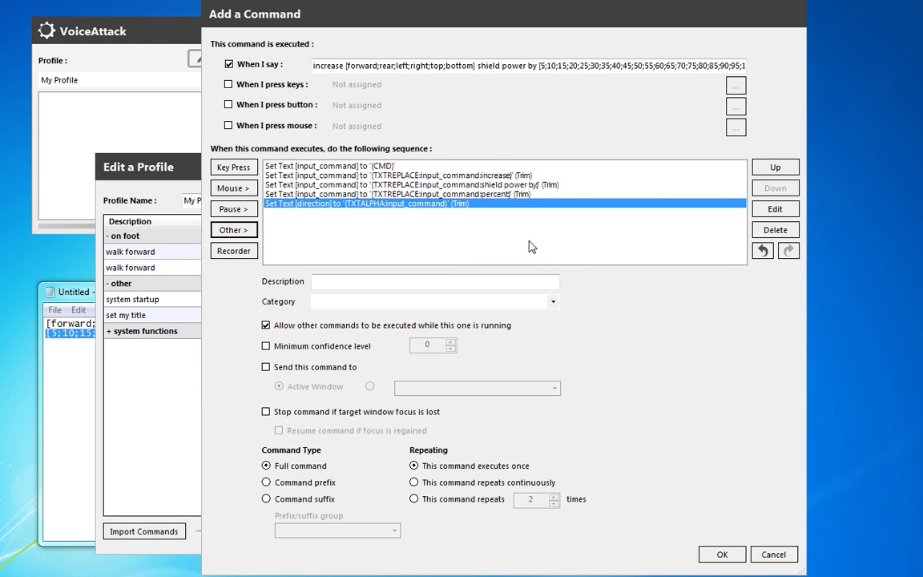
text(loop)
key(Tab)
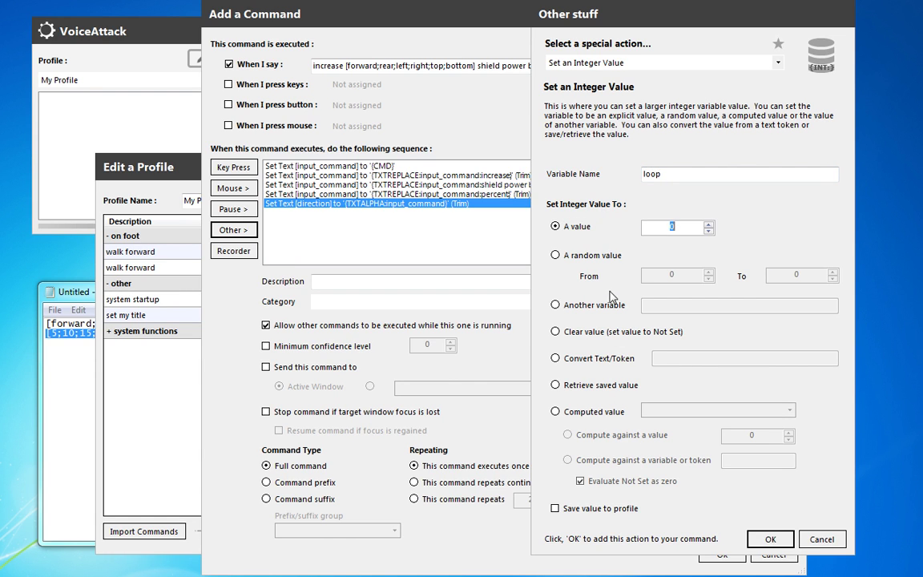
click(611, 307)
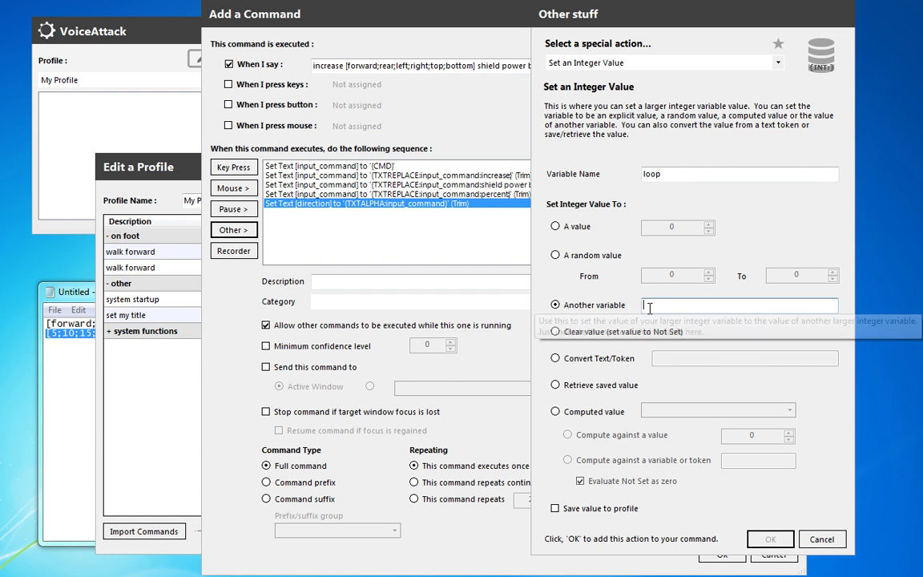
text({T)
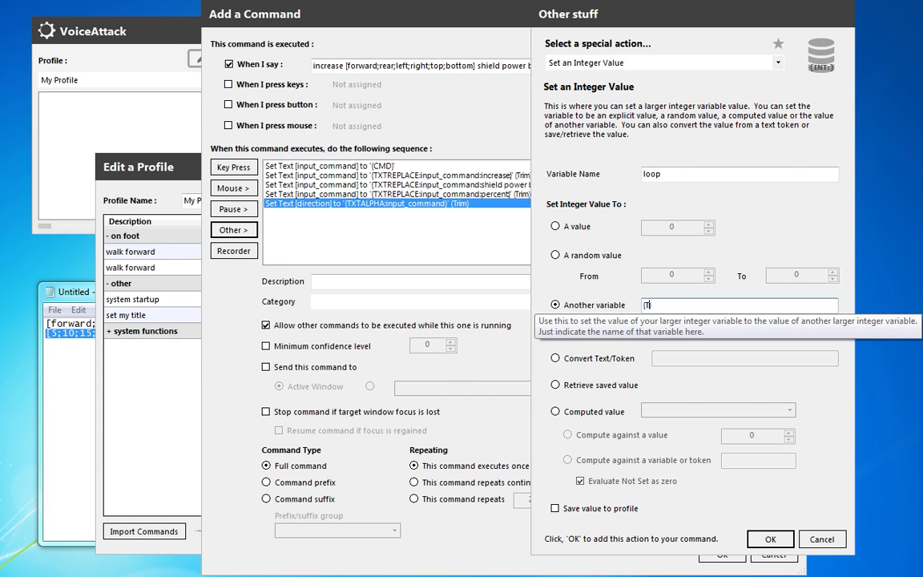
text(XTNUM:input_command})
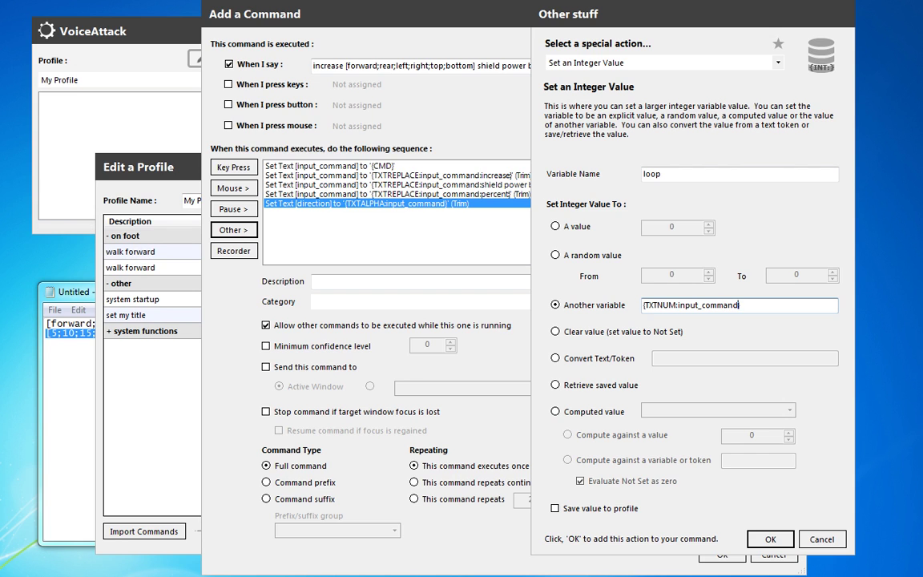
- Make loop a computed value with integer division by 5 and add the action
click(705, 410)
click(665, 423)
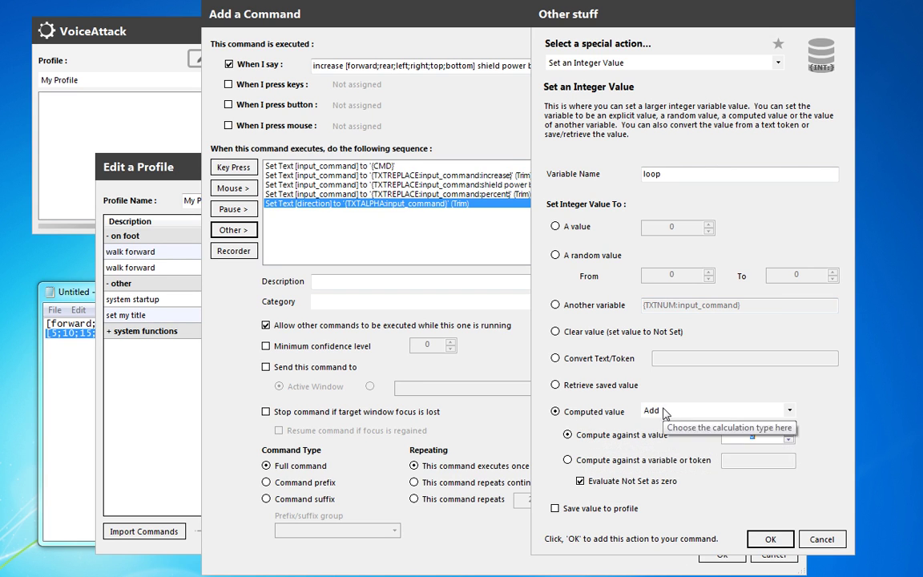
click(705, 410)
click(683, 452)
click(736, 434)
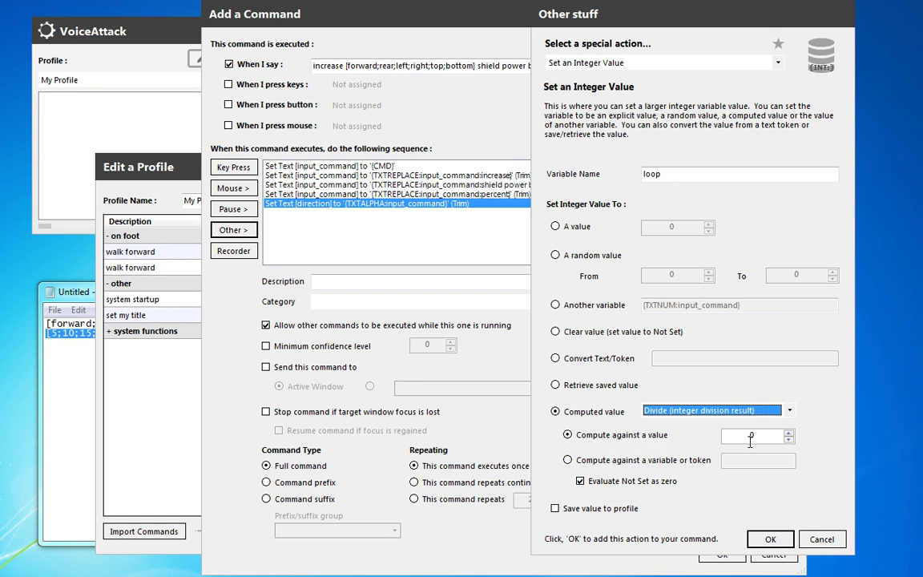
text(5)
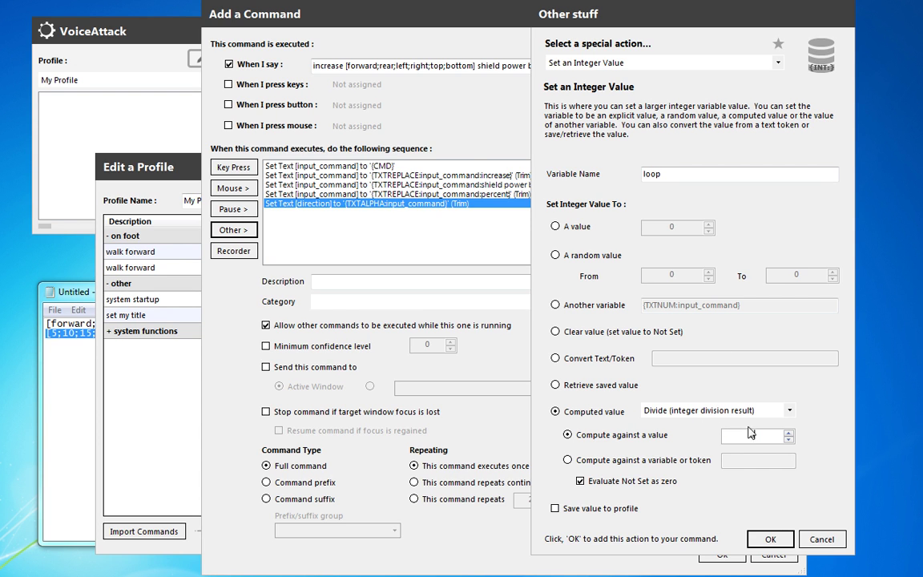
click(769, 539)
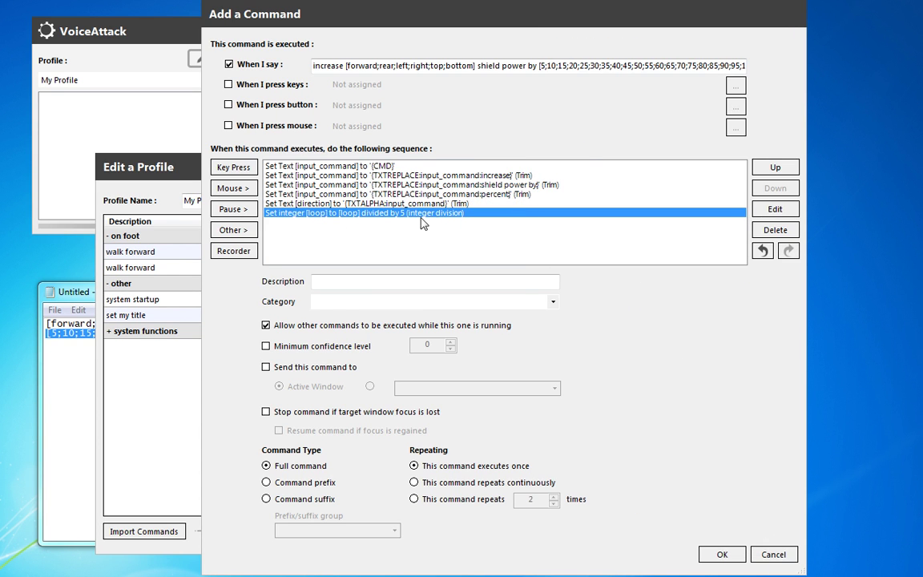
click(231, 229)
- Add a Write to Event Log action with 'direction: {TXT:direction}, loop: {INT:loop}'
mouse_move(309, 294)
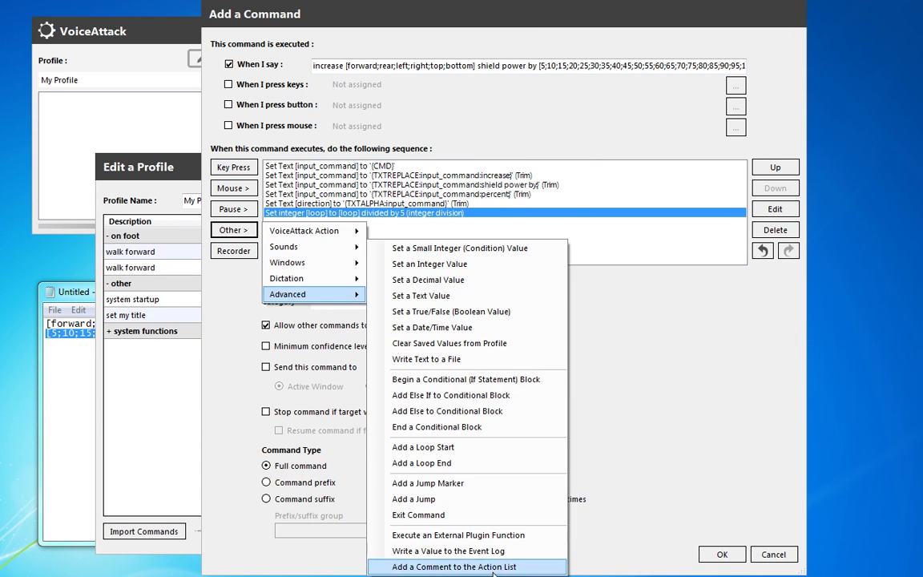
click(449, 552)
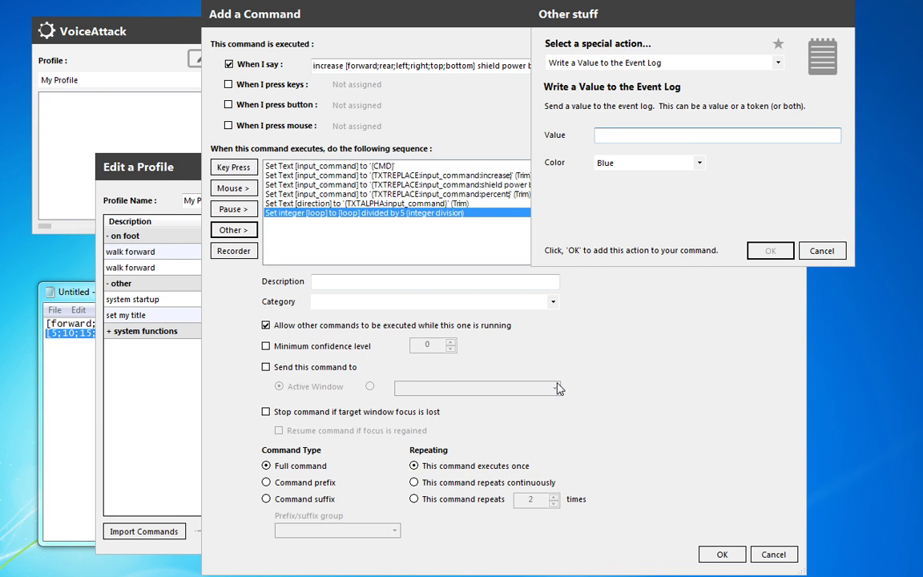
text(direction: )
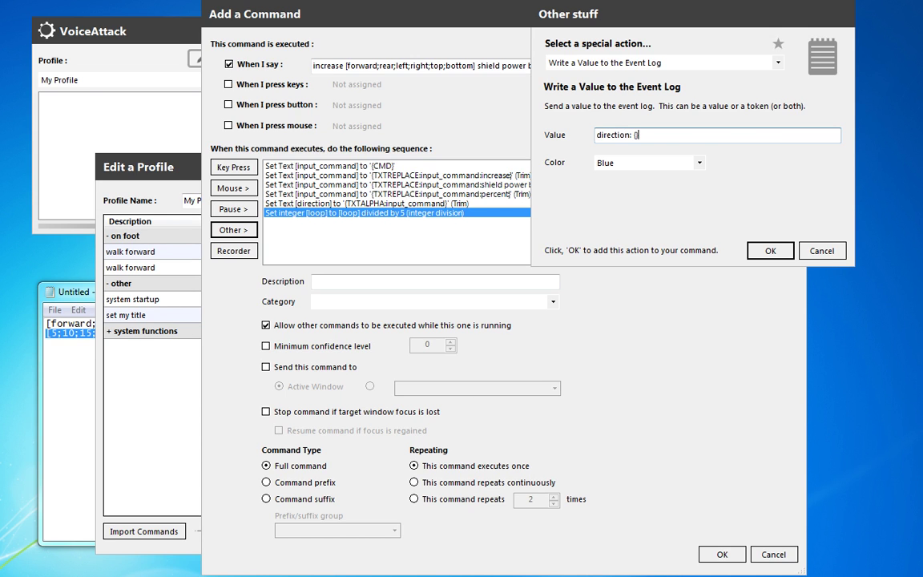
text({TXT:direction})
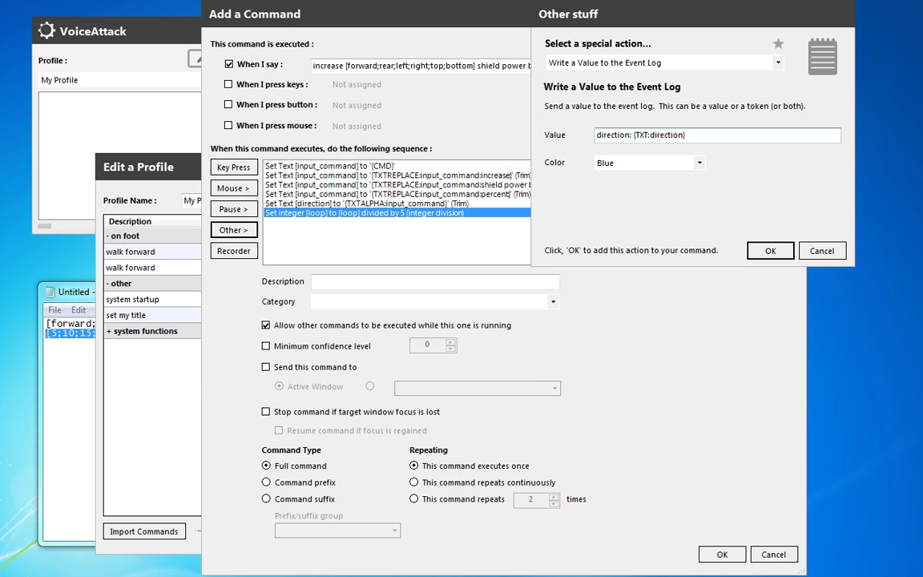
text(, loop: {INT:loop})
click(769, 251)
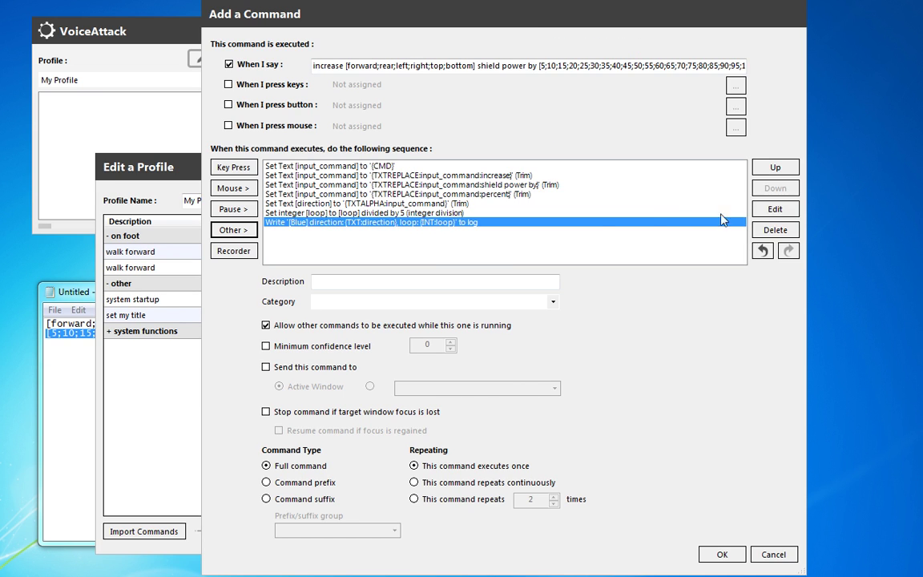
- Change the log message colour to Red and save the shield power command
double_click(723, 221)
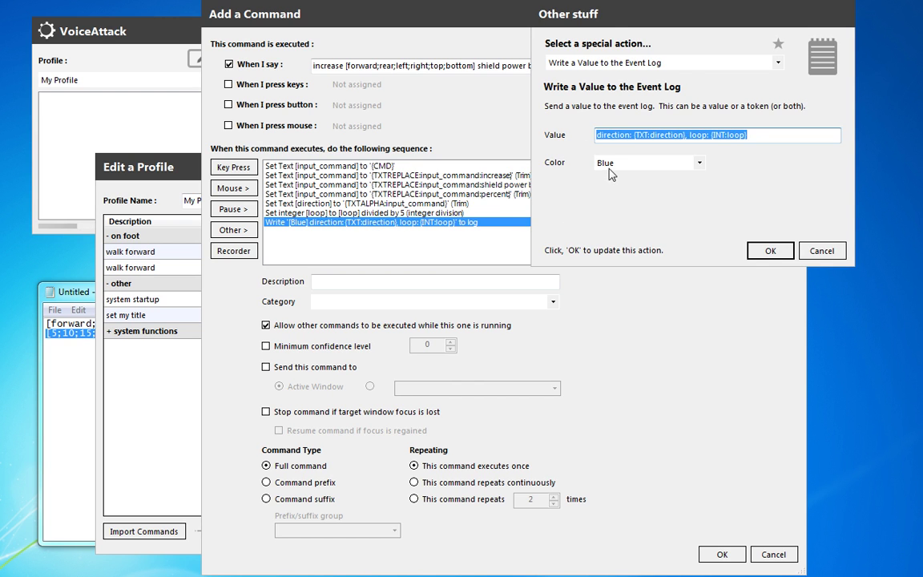
click(609, 162)
click(565, 205)
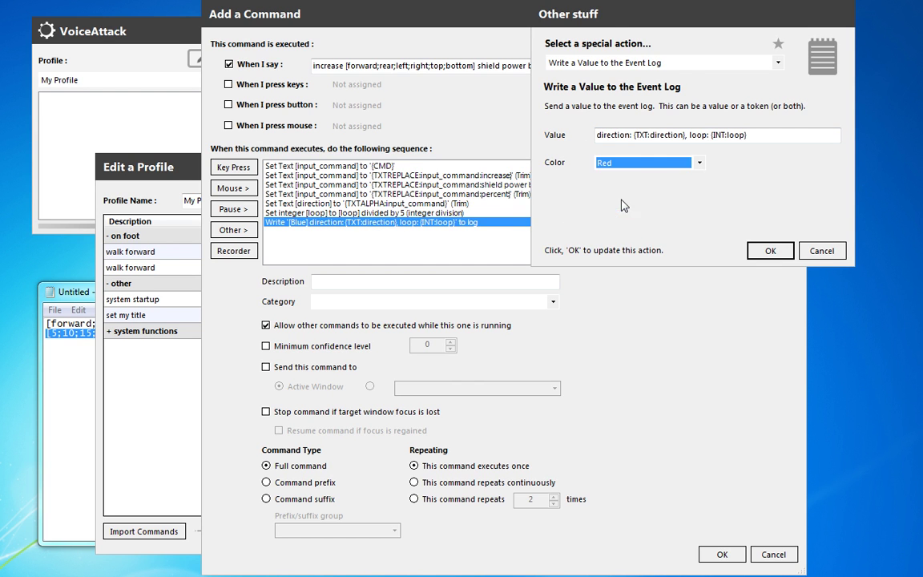
click(762, 251)
click(724, 553)
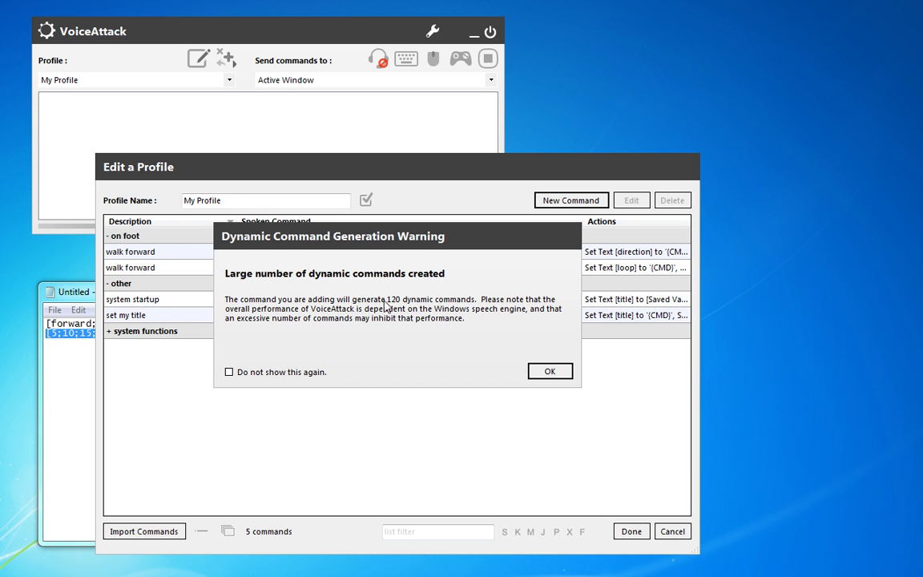
- Dismiss the dynamic command warning, save the profile with the shield power command, and resume listening
click(548, 372)
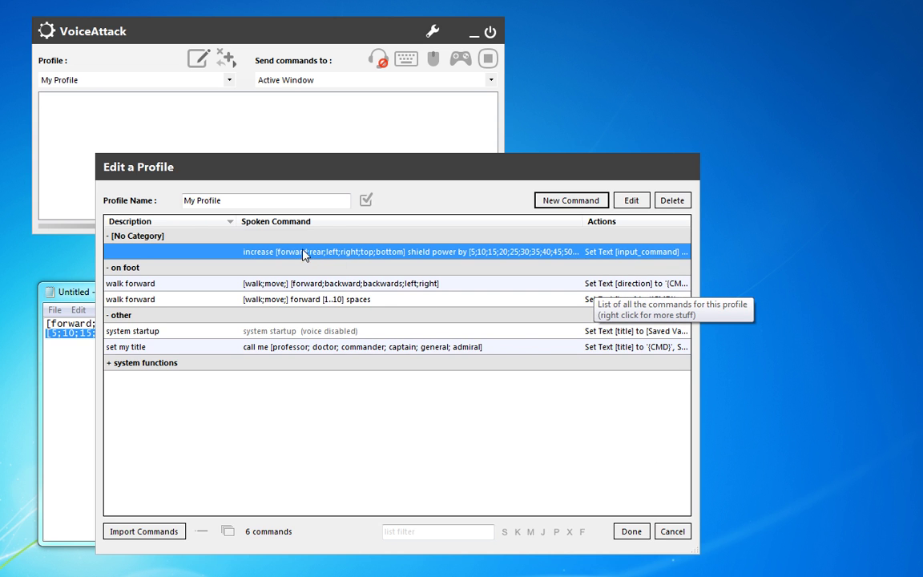
click(632, 530)
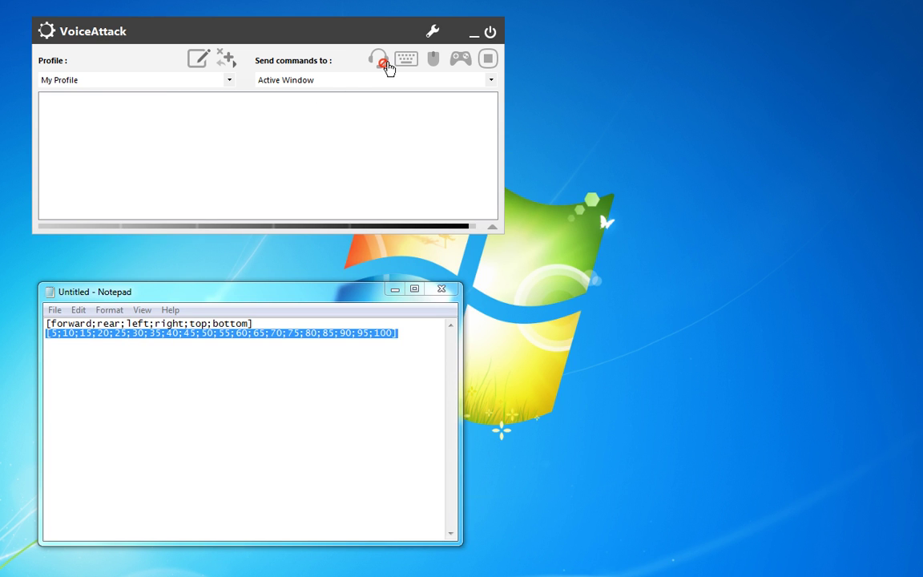
click(385, 61)
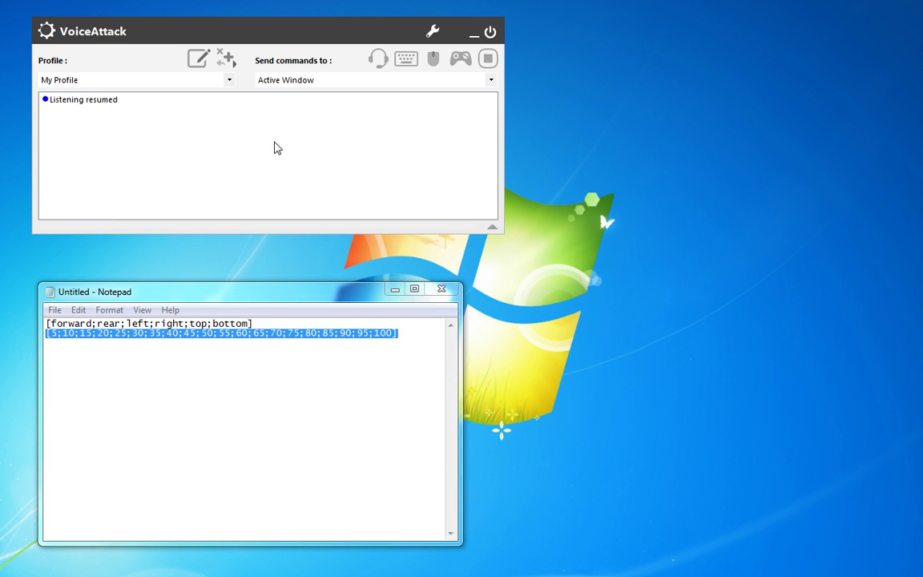